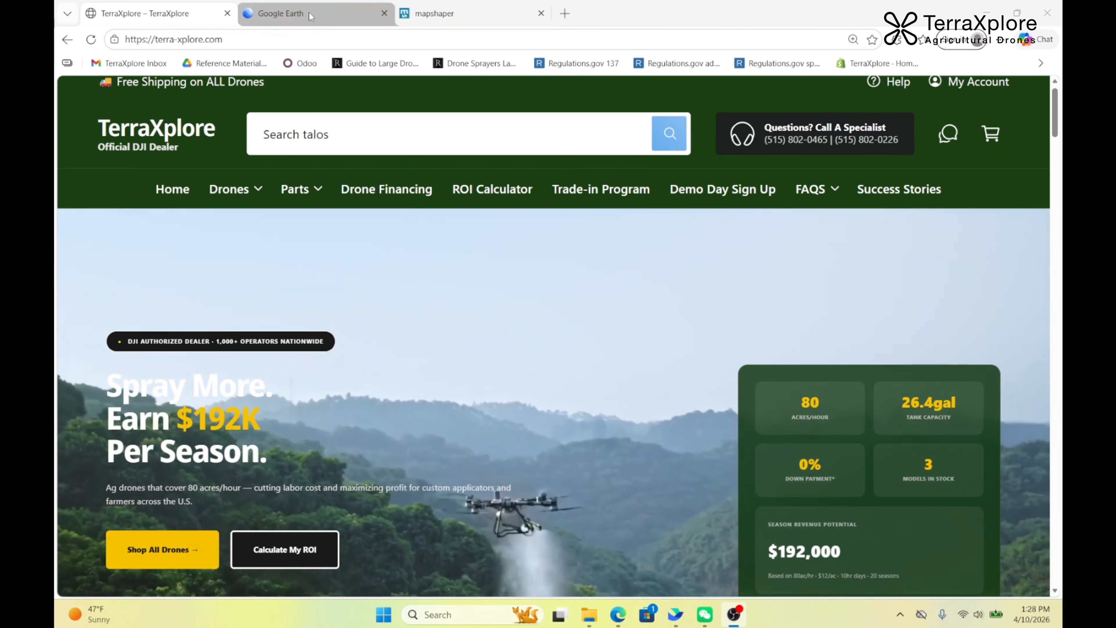
Switch to Google Earth, create a new map and name it "Video Test Field"
left_click(311, 16)
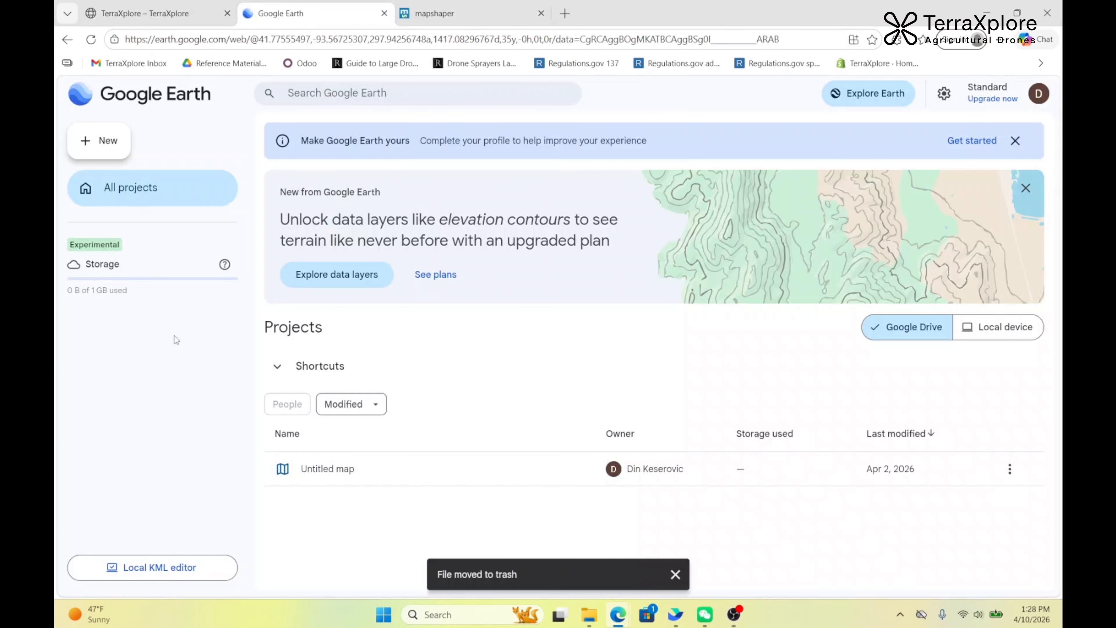
left_click(108, 143)
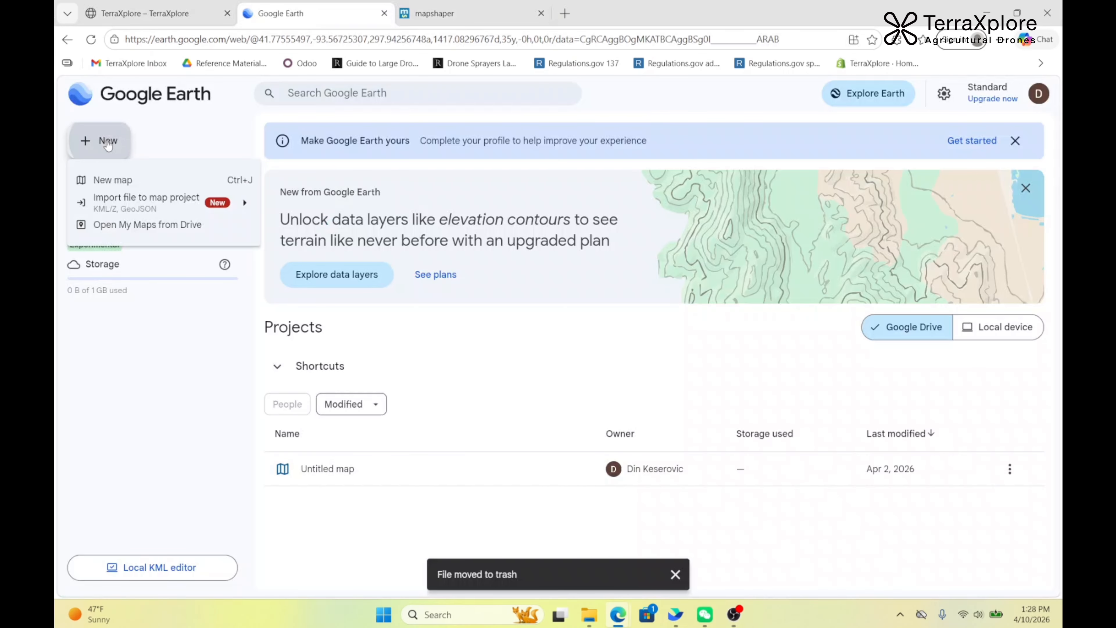
left_click(126, 182)
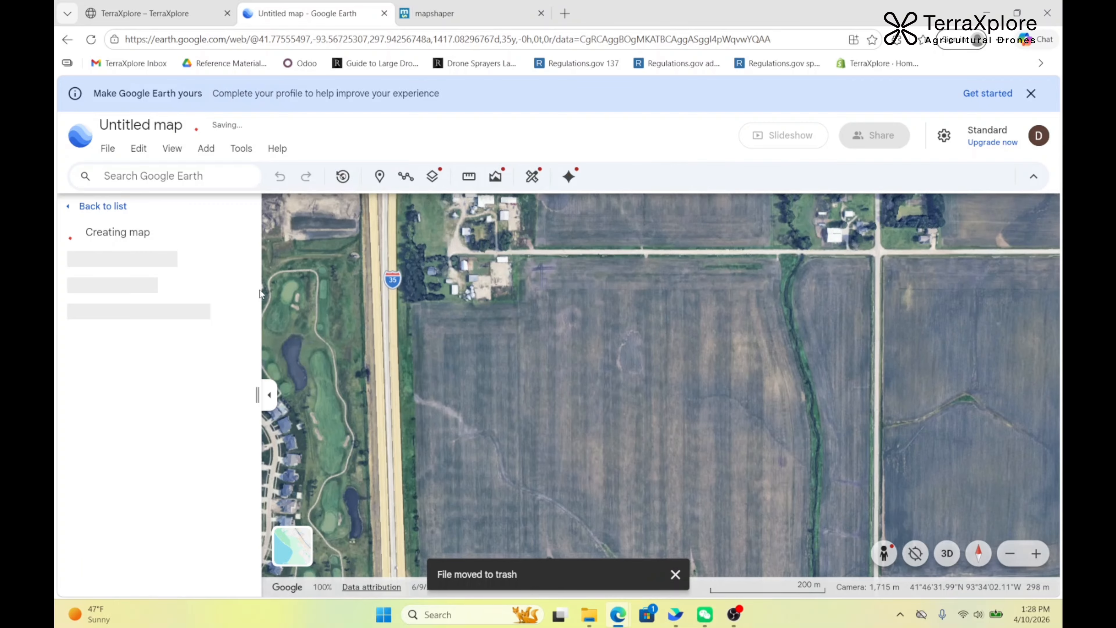
left_click(161, 124)
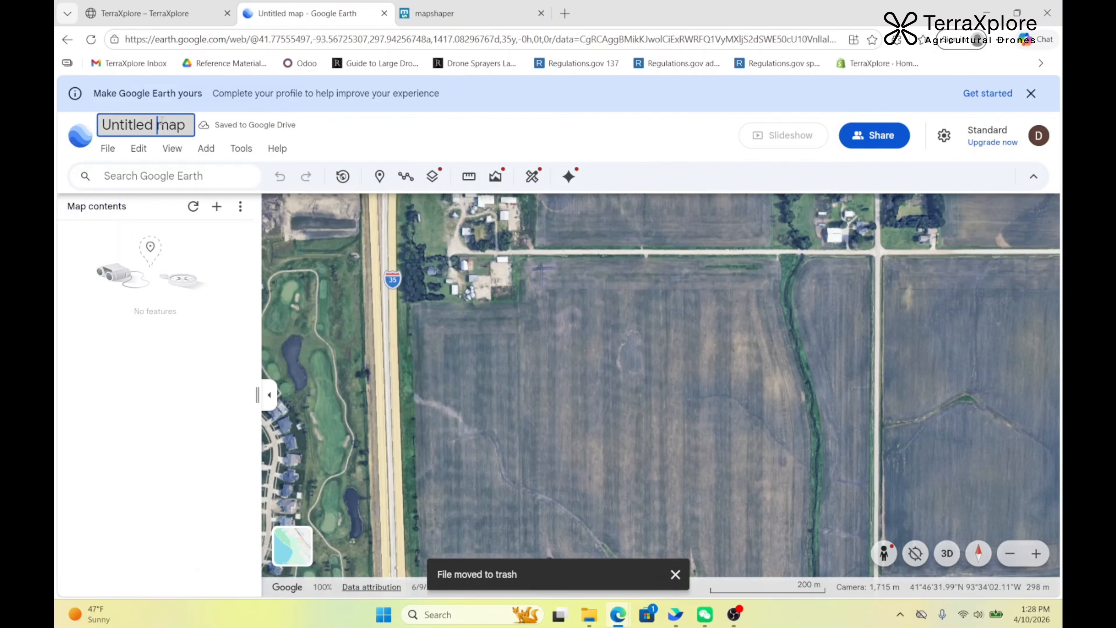
triple_click(161, 121)
type("Vi")
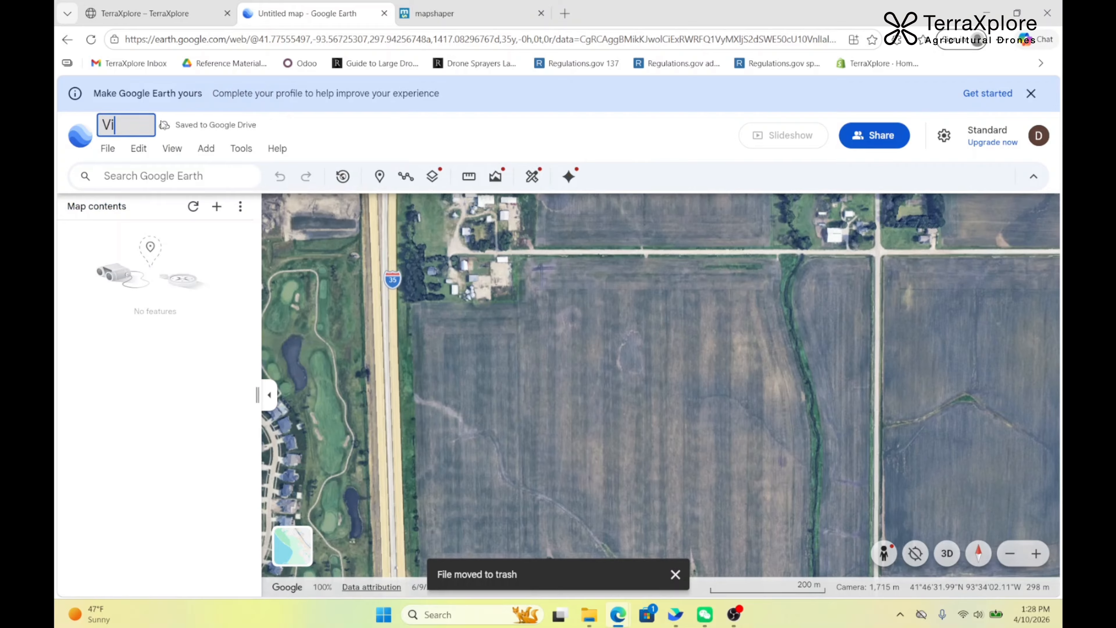
type("deo Test Field")
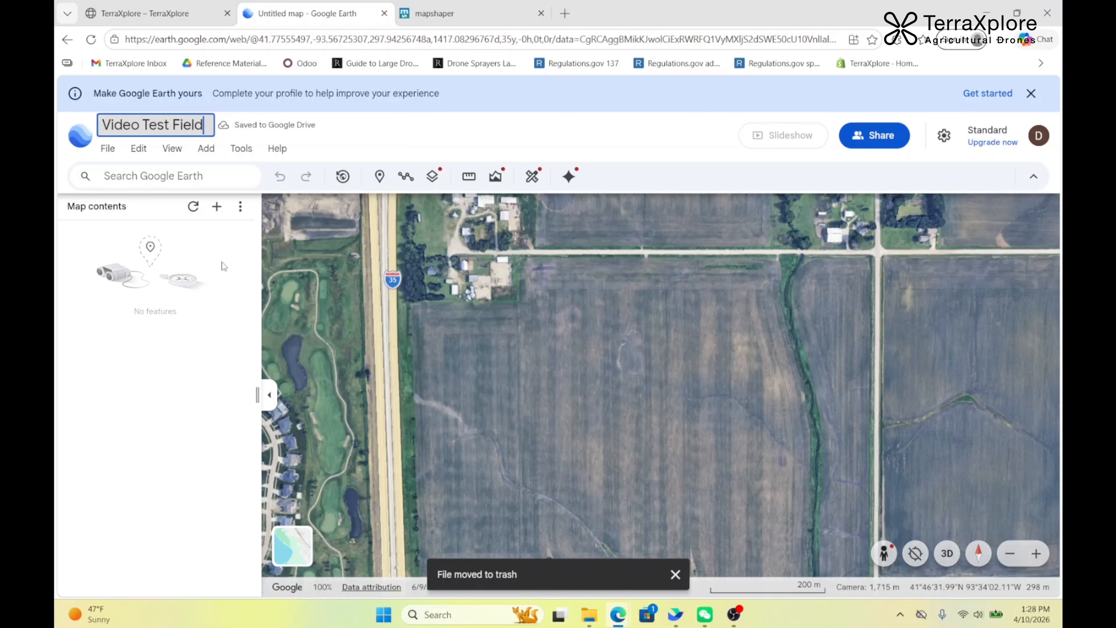
key("Return")
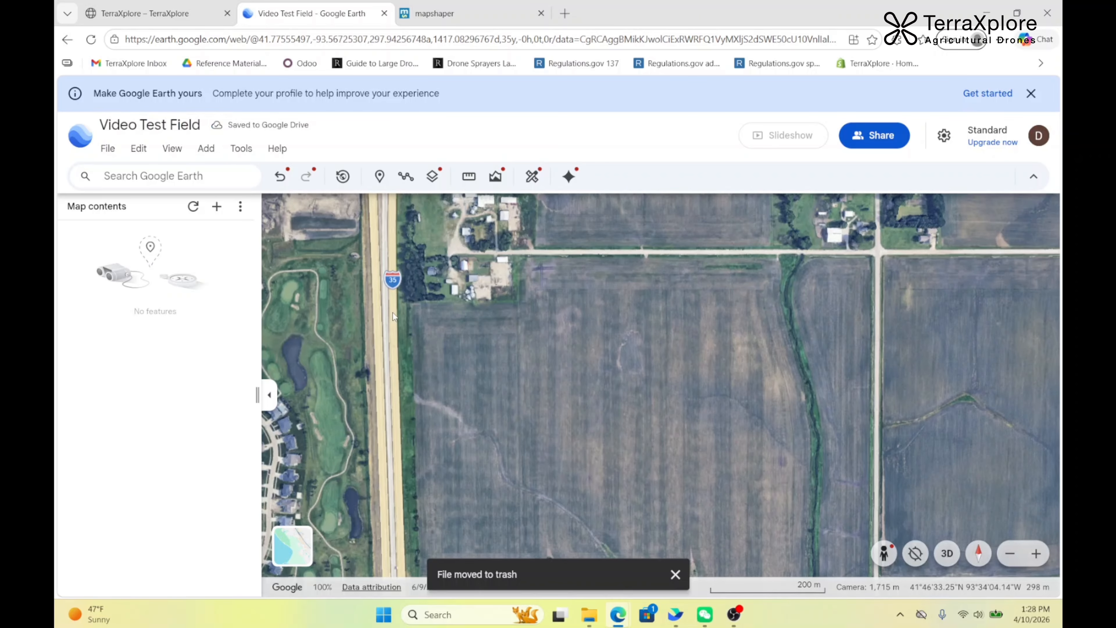
Draw a closed four-cornered polygon about 1,203 m in perimeter over the farm field just east of Interstate 35
left_click(205, 148)
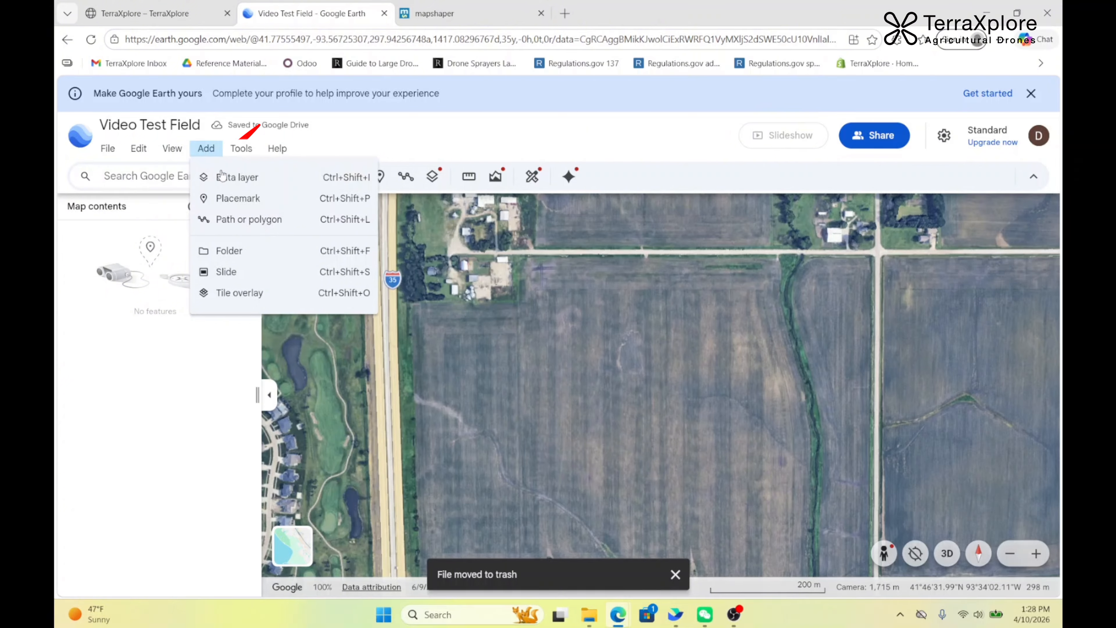
left_click(232, 225)
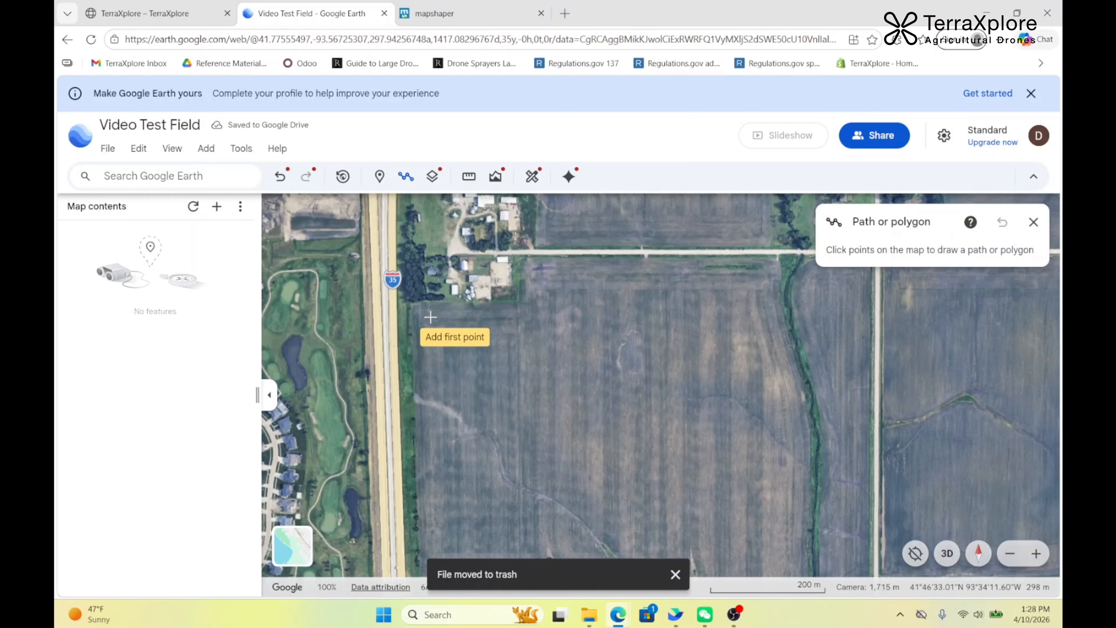
left_click(430, 315)
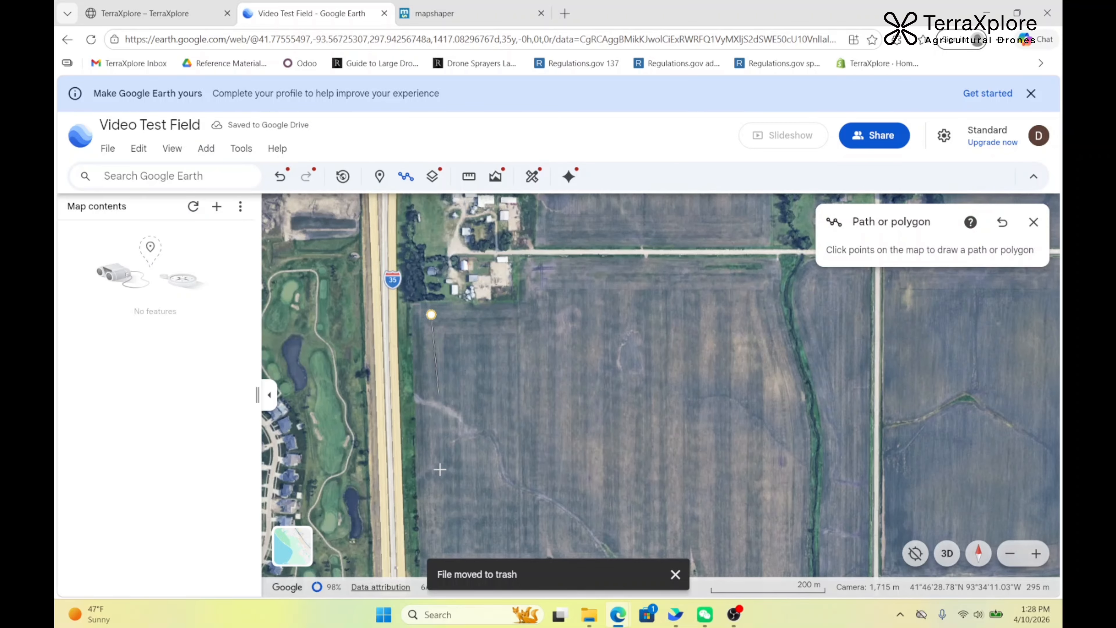
left_click(438, 550)
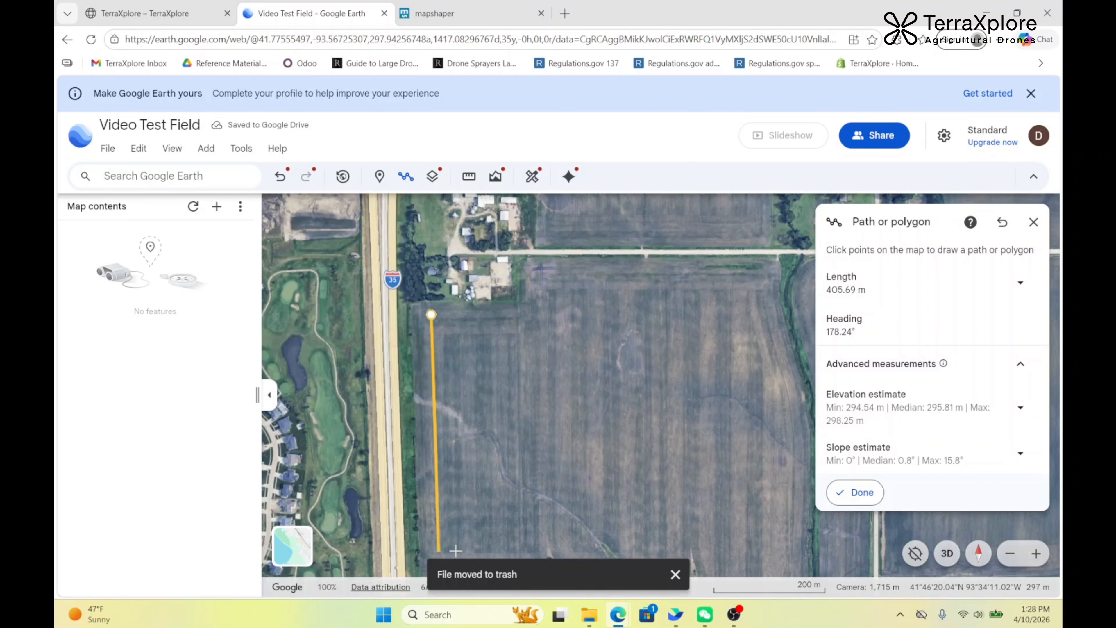
left_click(554, 549)
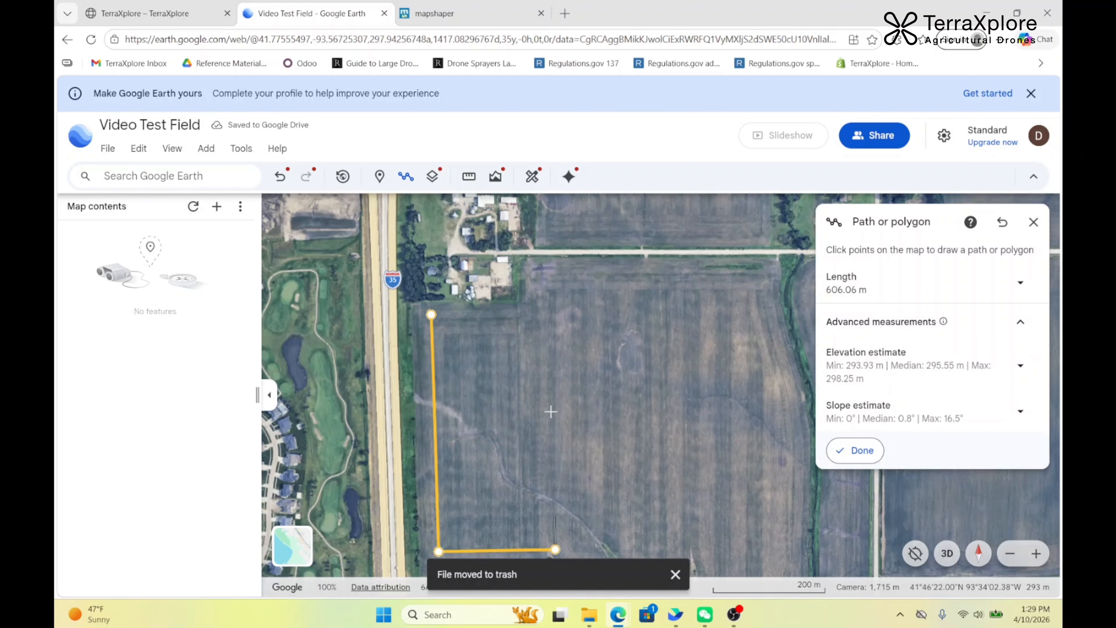
left_click(546, 316)
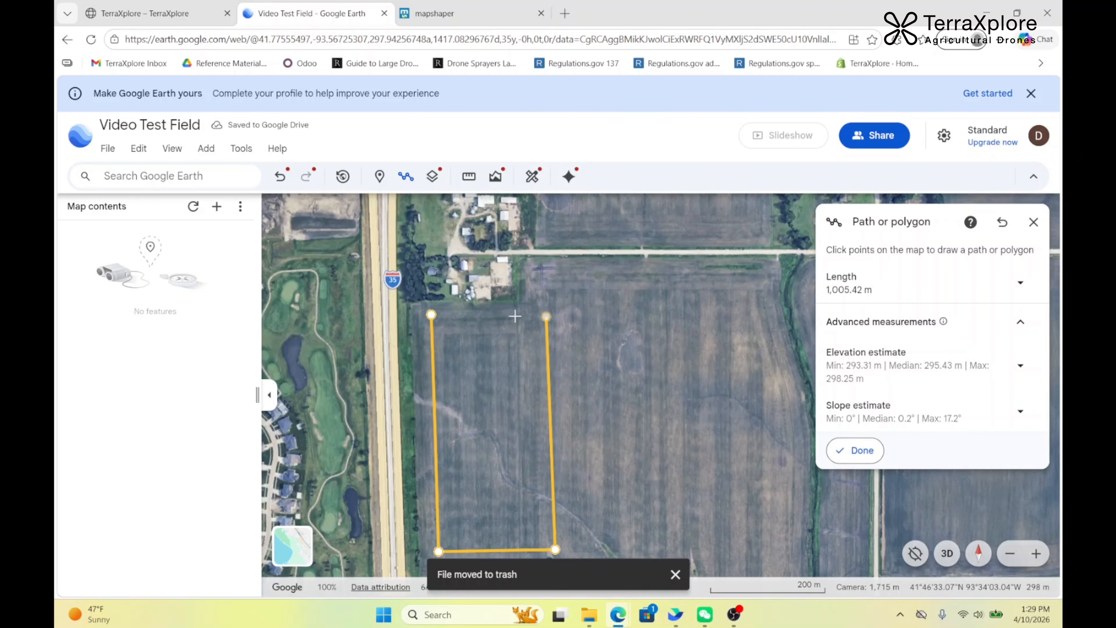
left_click(431, 315)
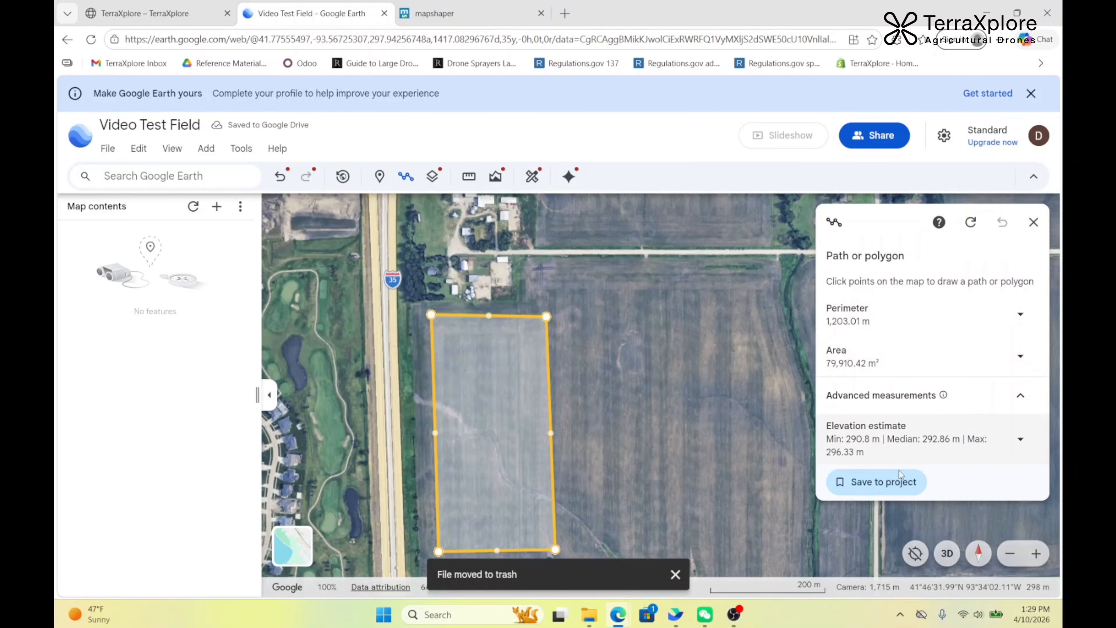
Save the drawn polygon to the project under the name "Video Test Field" and close its details
left_click(883, 481)
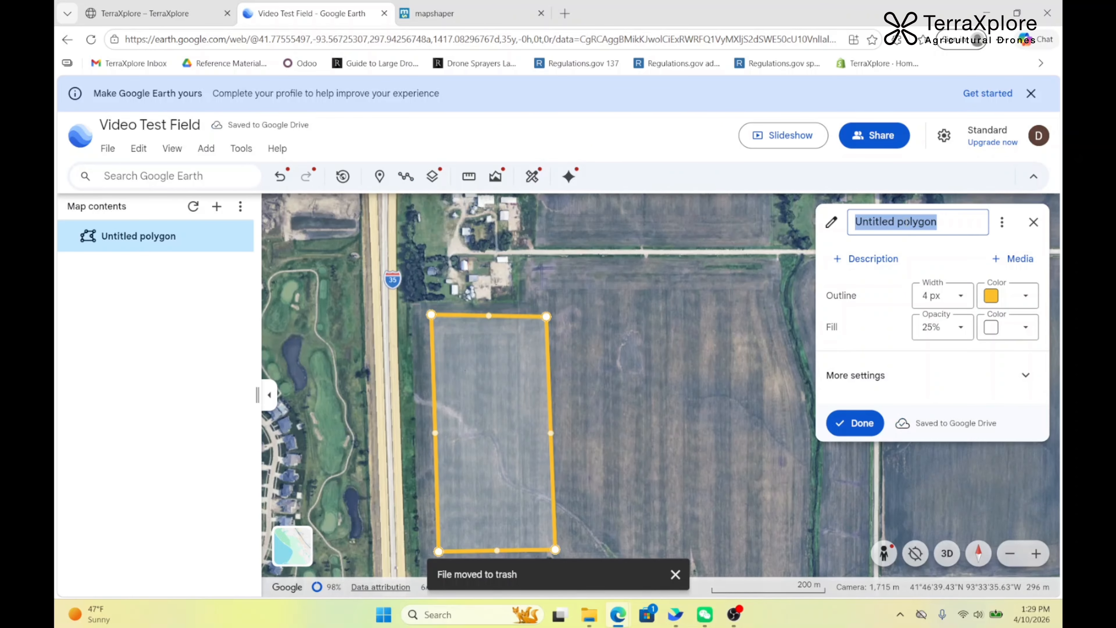
type("Vid")
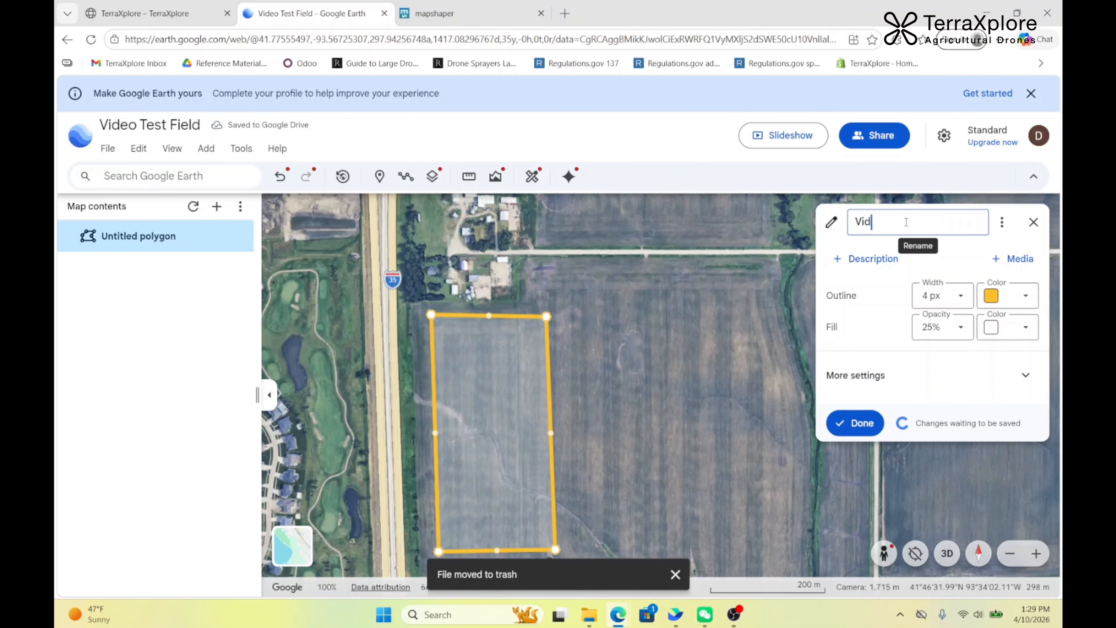
type("eo Test Field")
left_click(855, 423)
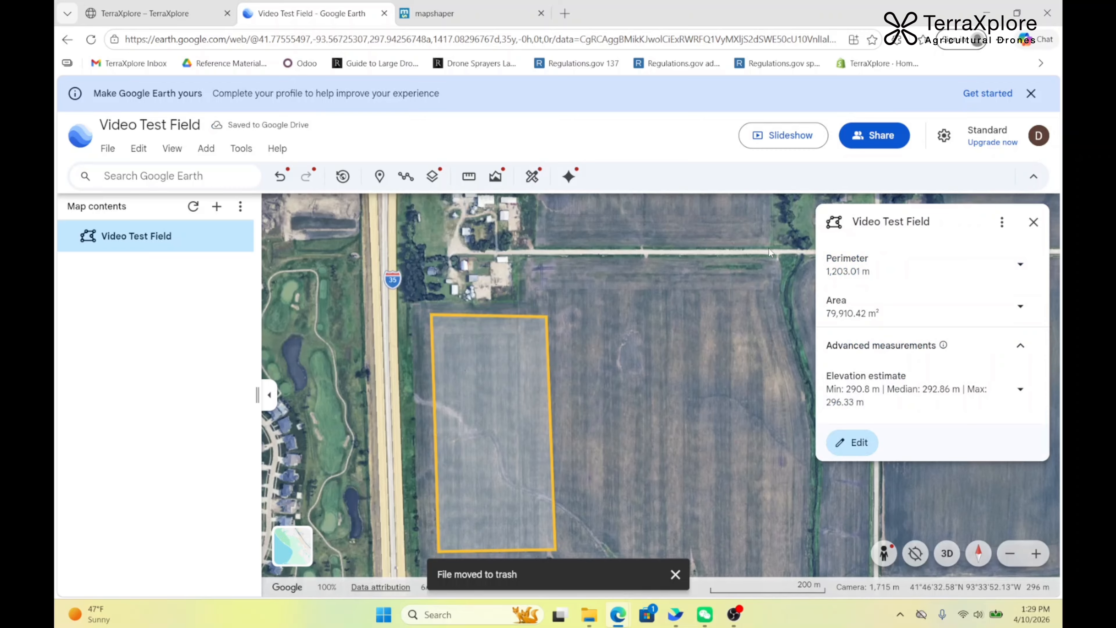
left_click(1034, 222)
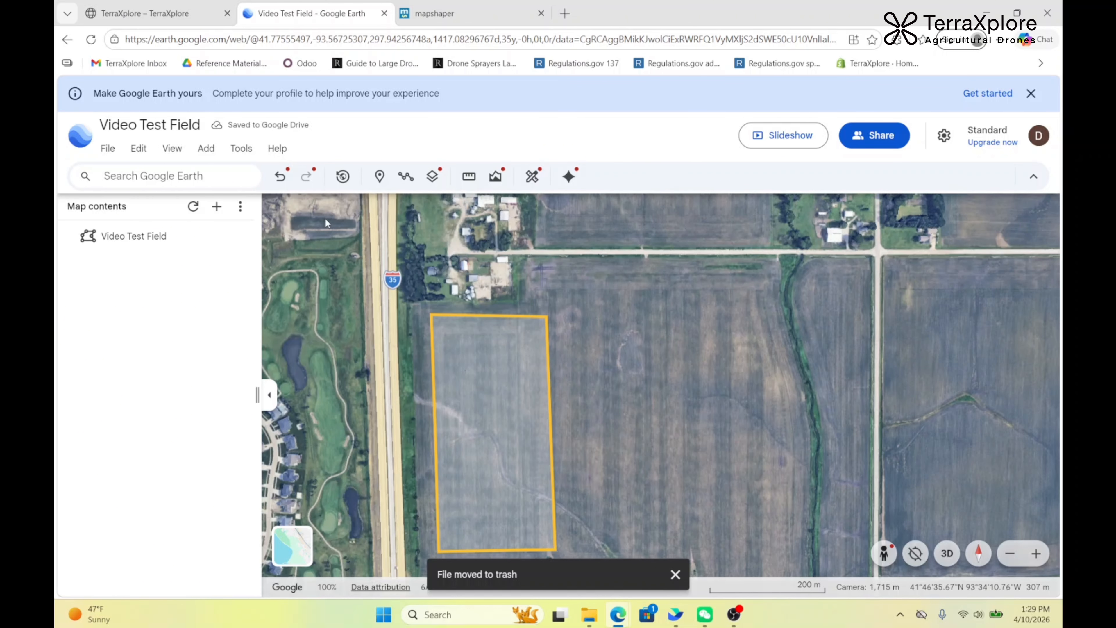
Export the map as a KML file and import Video Test Field.kml from the Downloads folder into mapshaper
left_click(113, 152)
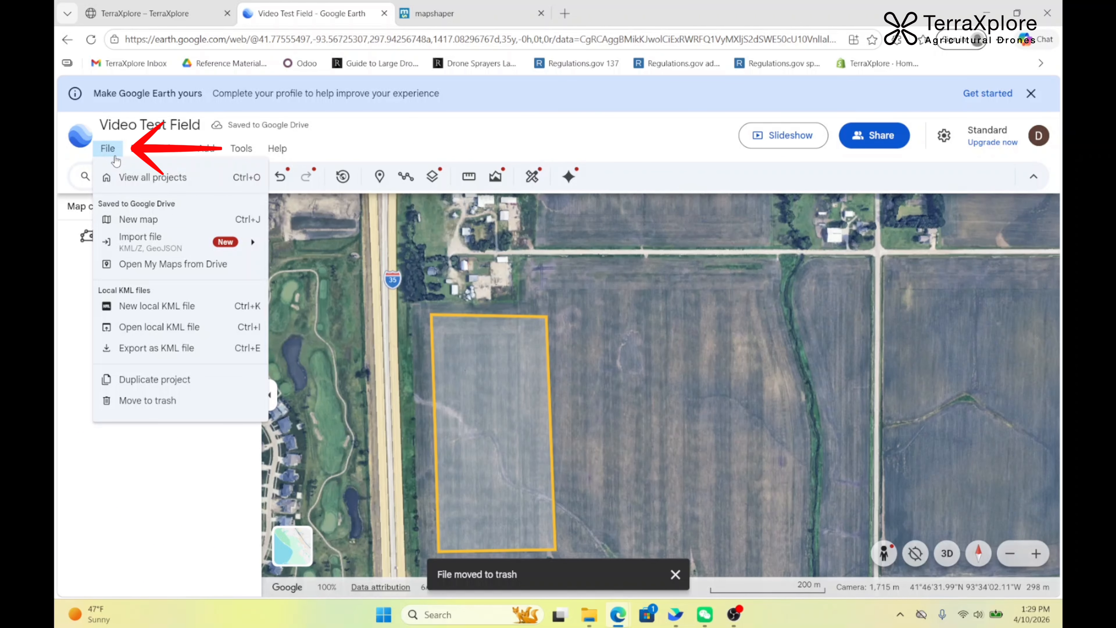
left_click(191, 349)
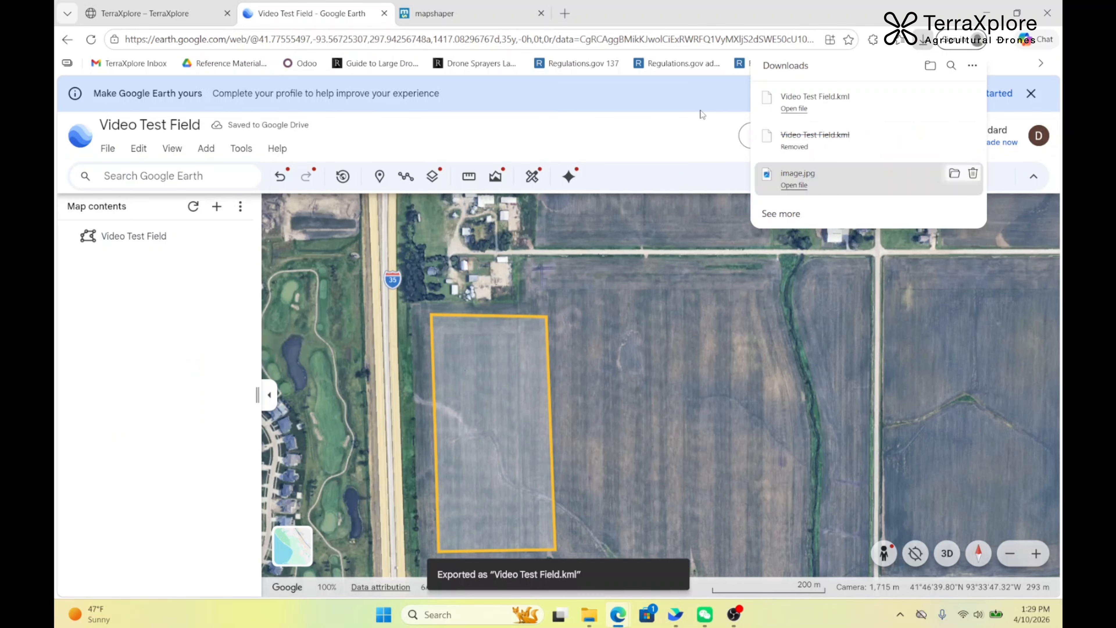
left_click(439, 14)
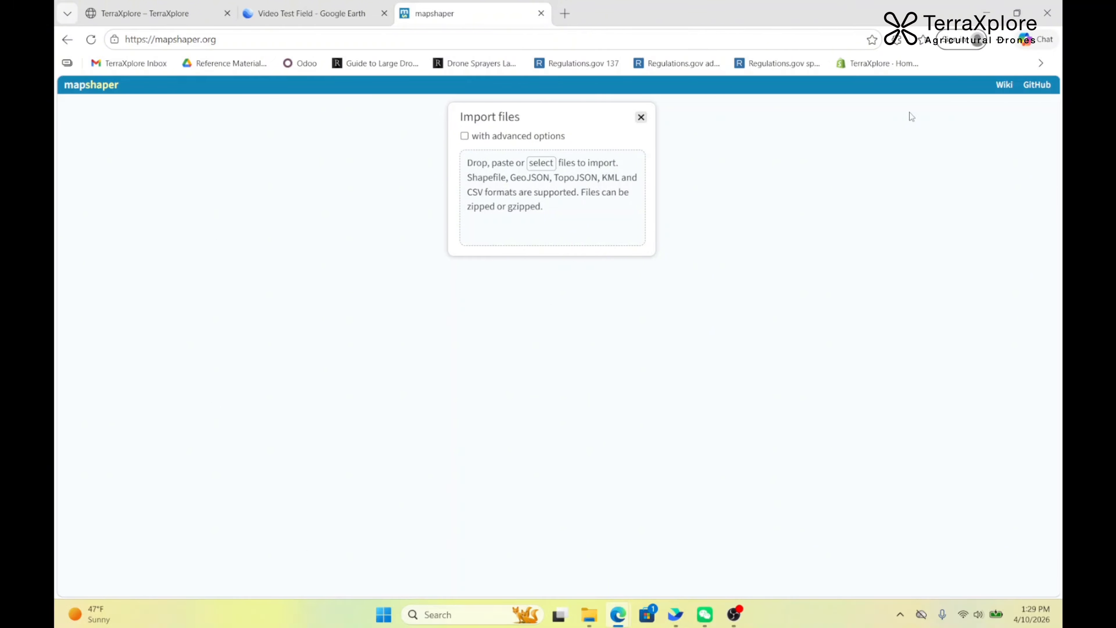
left_click(589, 614)
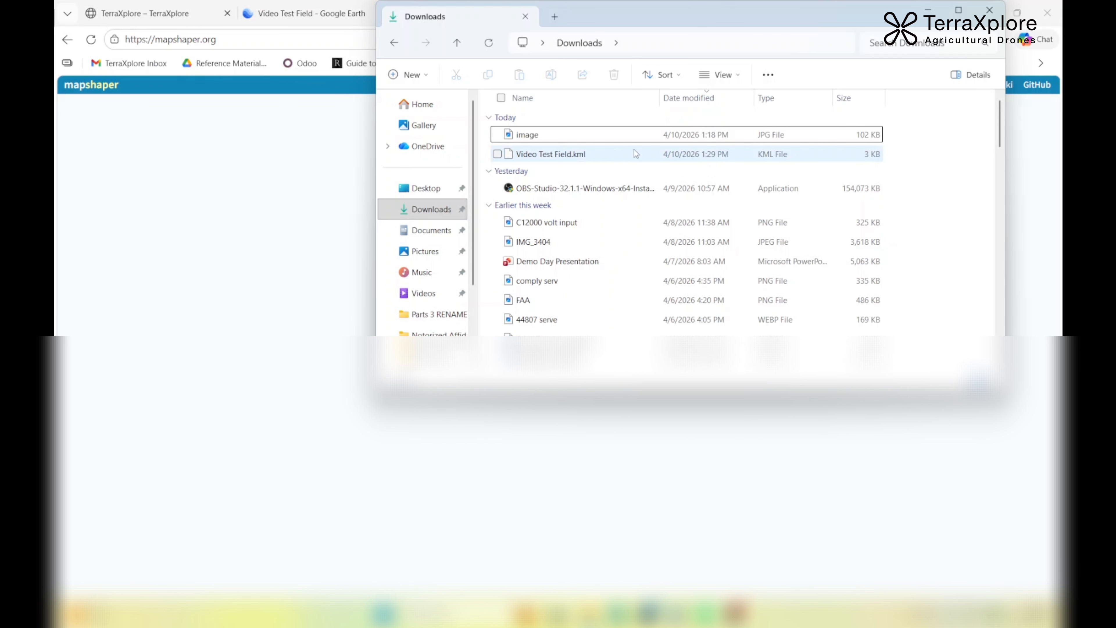
left_click_drag(585, 16, 538, 226)
left_click_drag(511, 364, 538, 183)
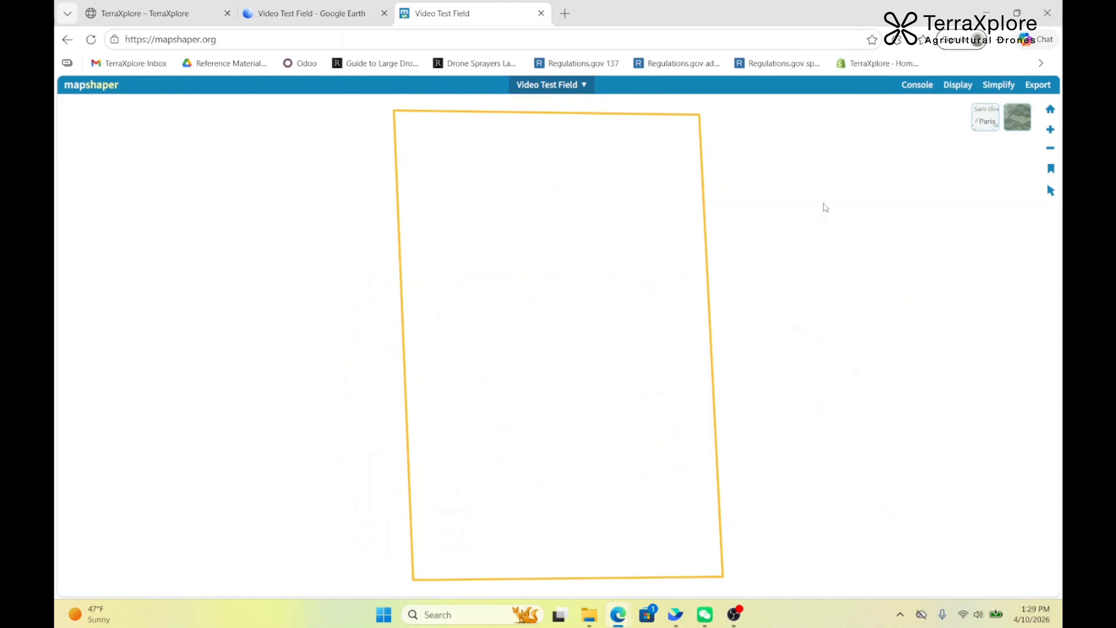
Display the satellite basemap behind the field boundary and check the boundary against its surroundings
left_click(1015, 126)
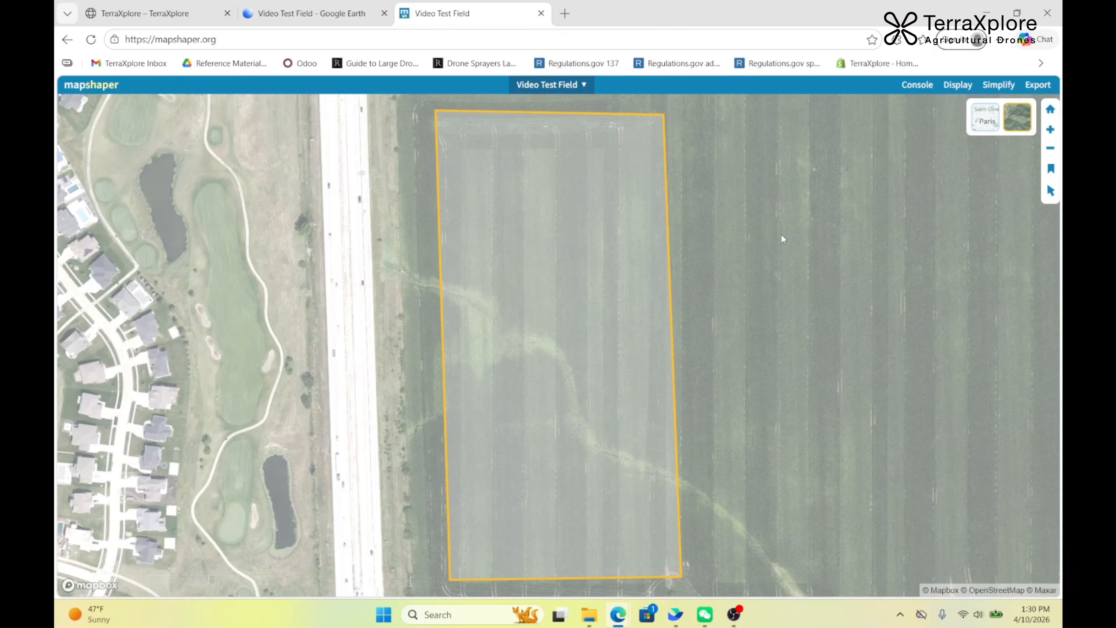
scroll(781, 234, "down", 2)
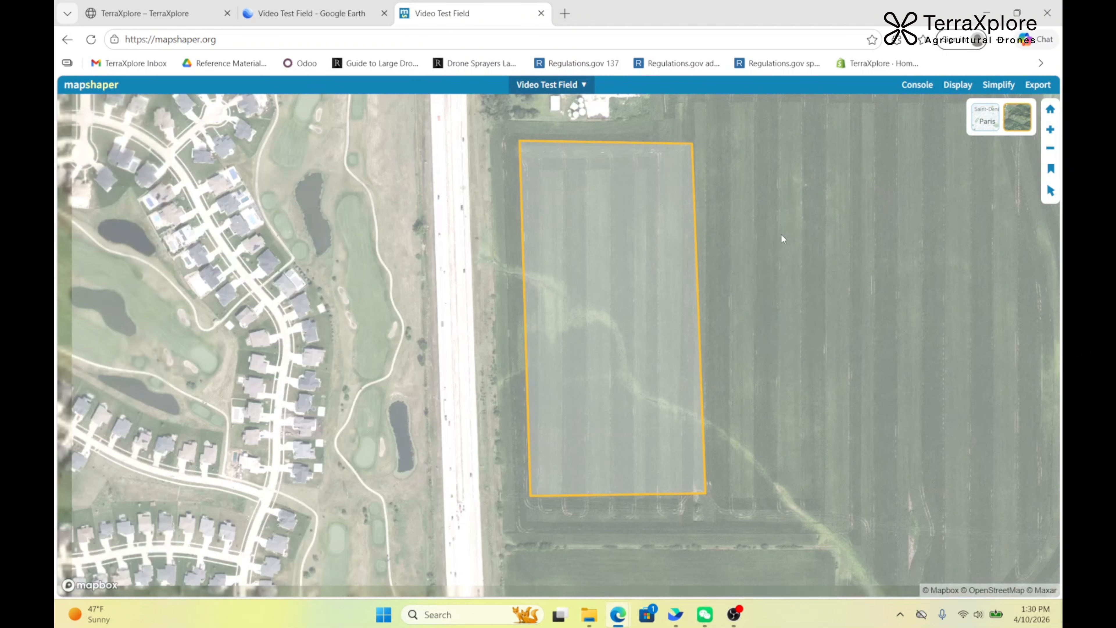
scroll(781, 237, "down", 2)
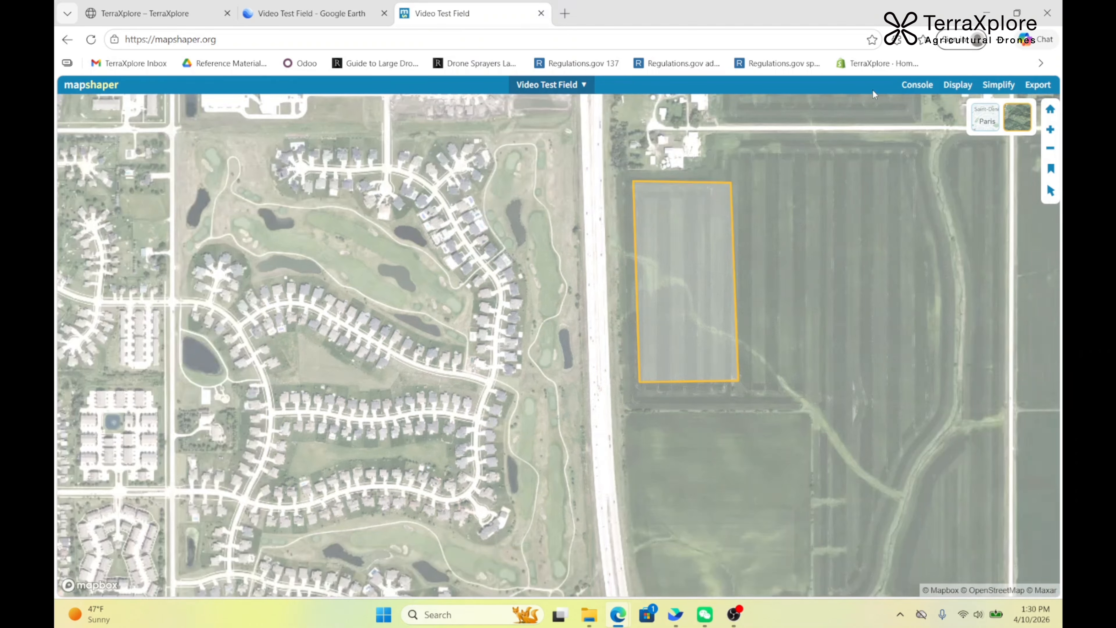
Export the Video Test Field layer in Shapefile format and minimize the browser window
left_click(1038, 85)
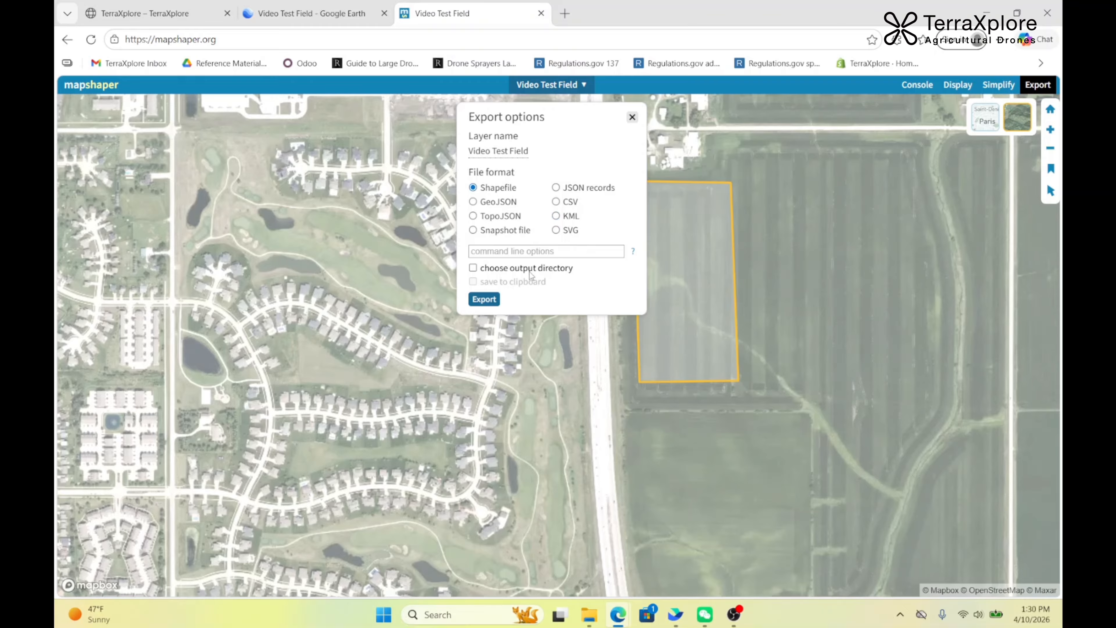
left_click(483, 299)
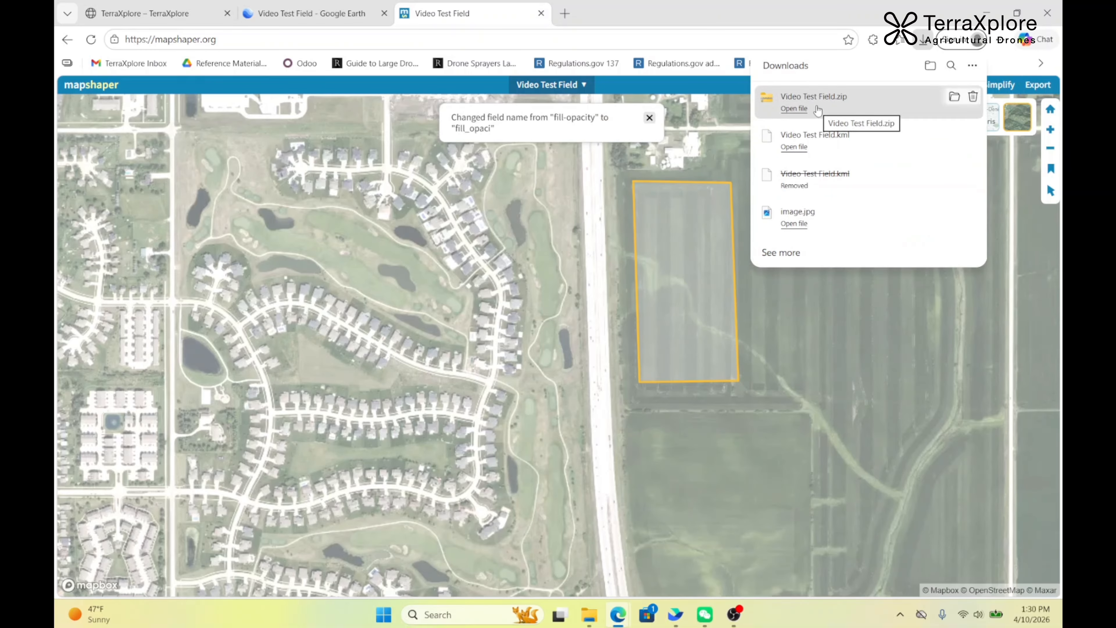
left_click(986, 12)
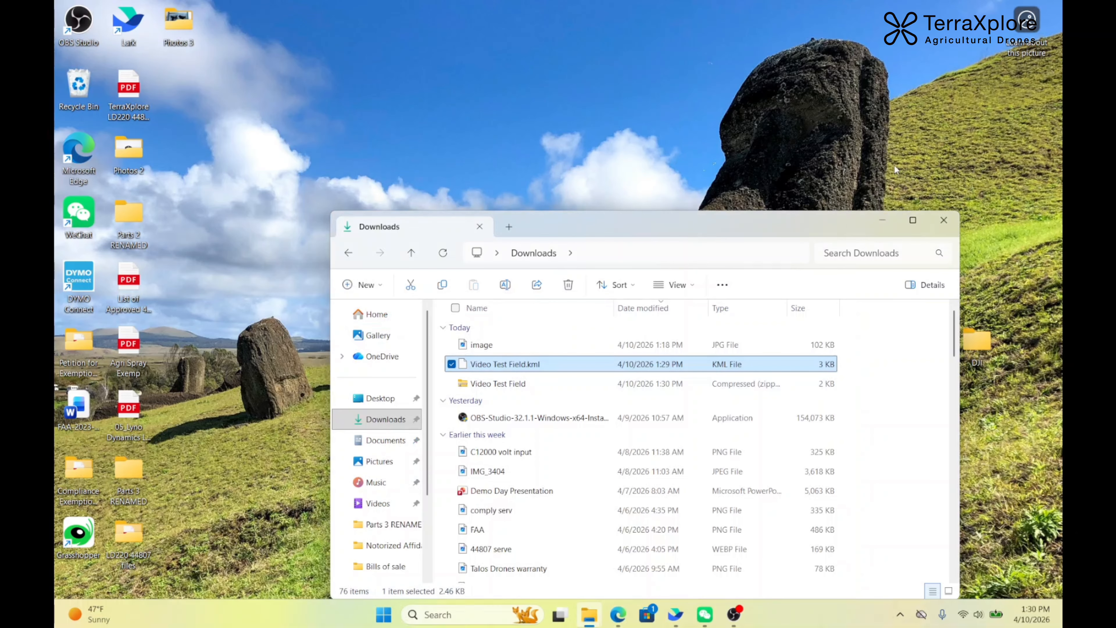
Extract the compressed Video Test Field archive to a Video Test Field folder in Downloads
left_click_drag(767, 221, 708, 85)
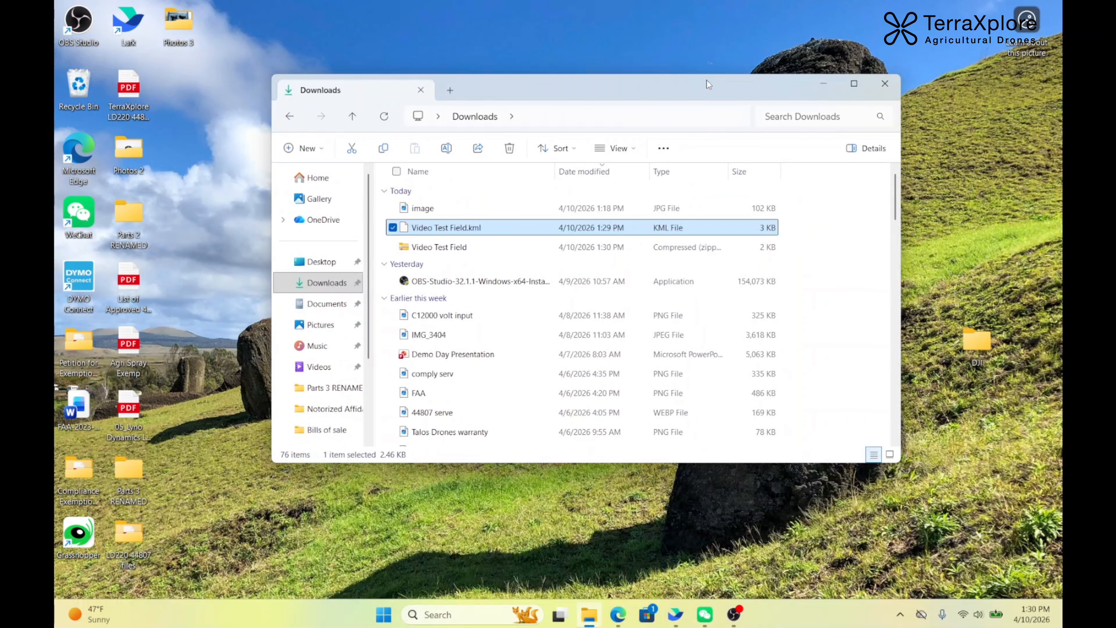
right_click(473, 251)
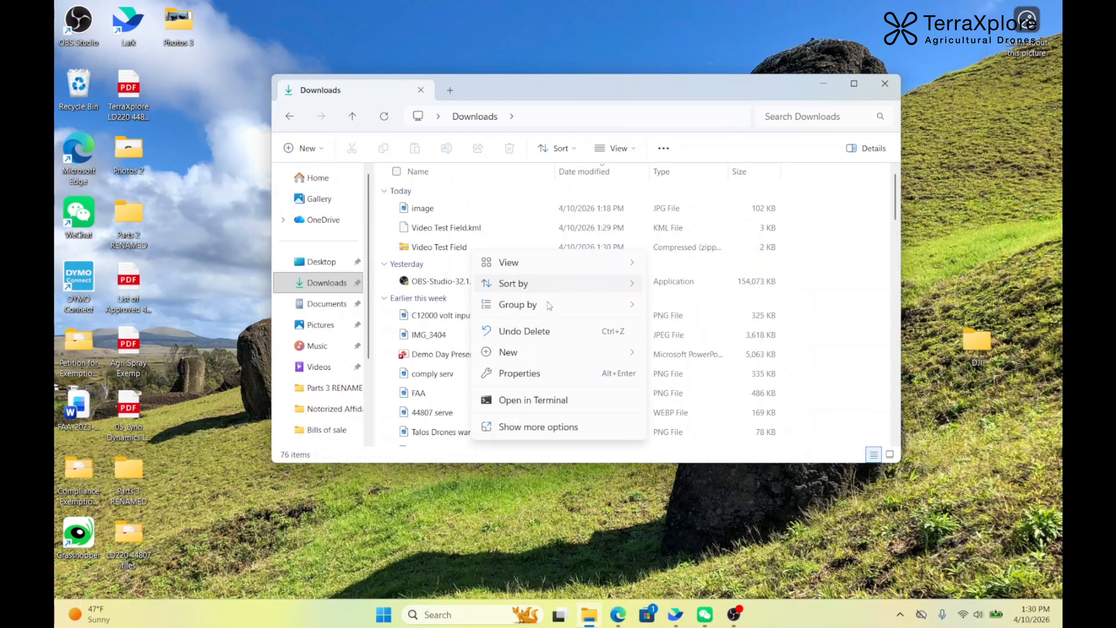
left_click(452, 254)
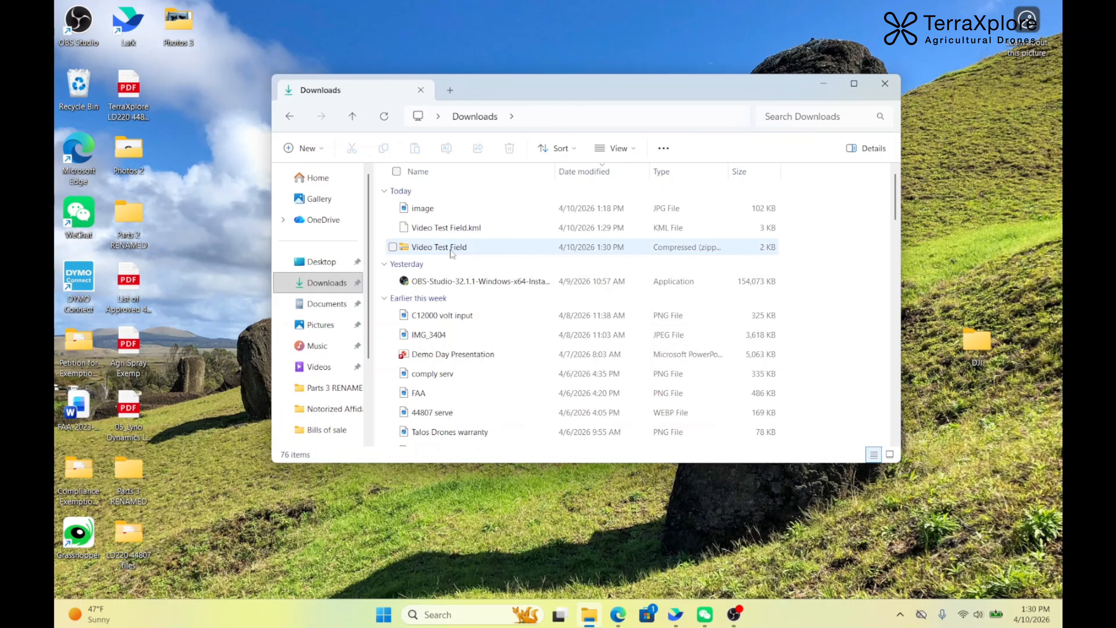
right_click(452, 254)
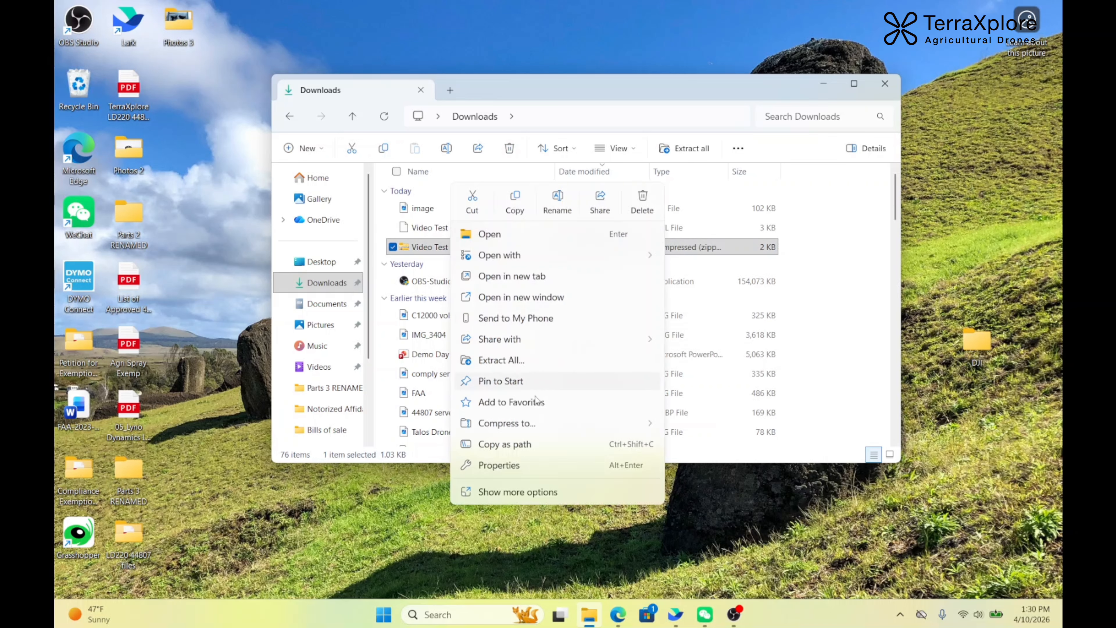
left_click(519, 364)
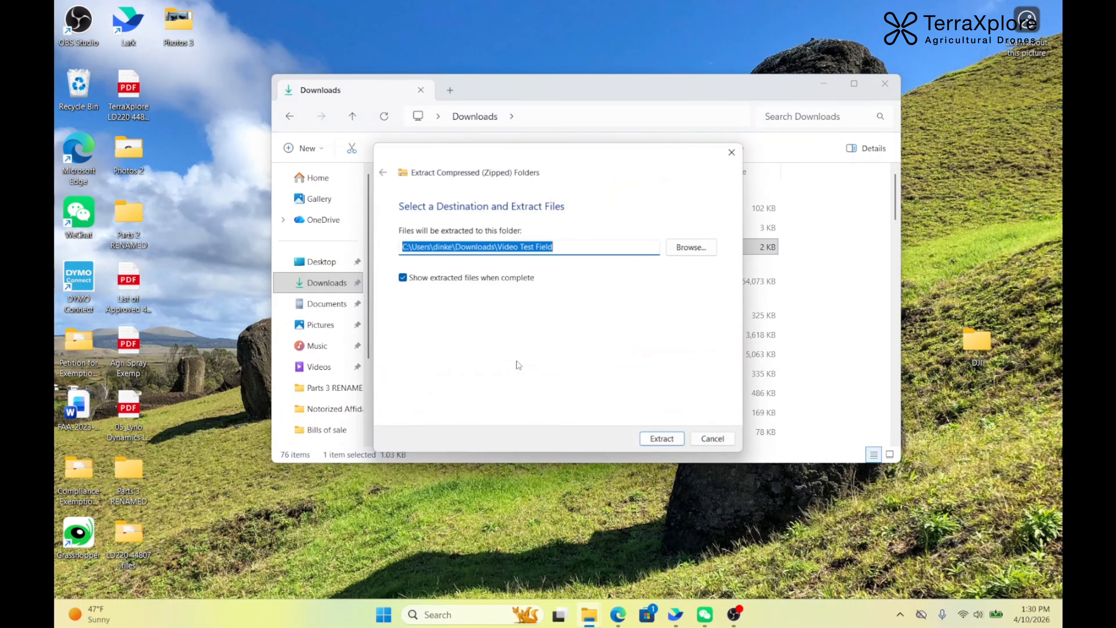
left_click(663, 439)
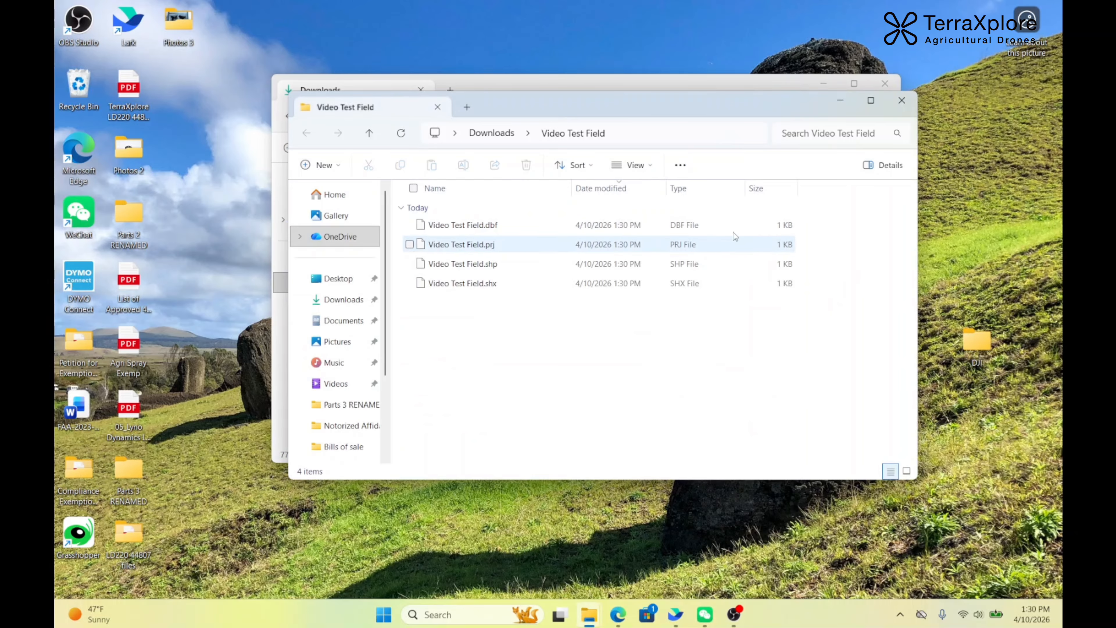
Close the extraction result window, inspect the shapefile components in the extracted Video Test Field folder and return to Downloads
left_click(901, 101)
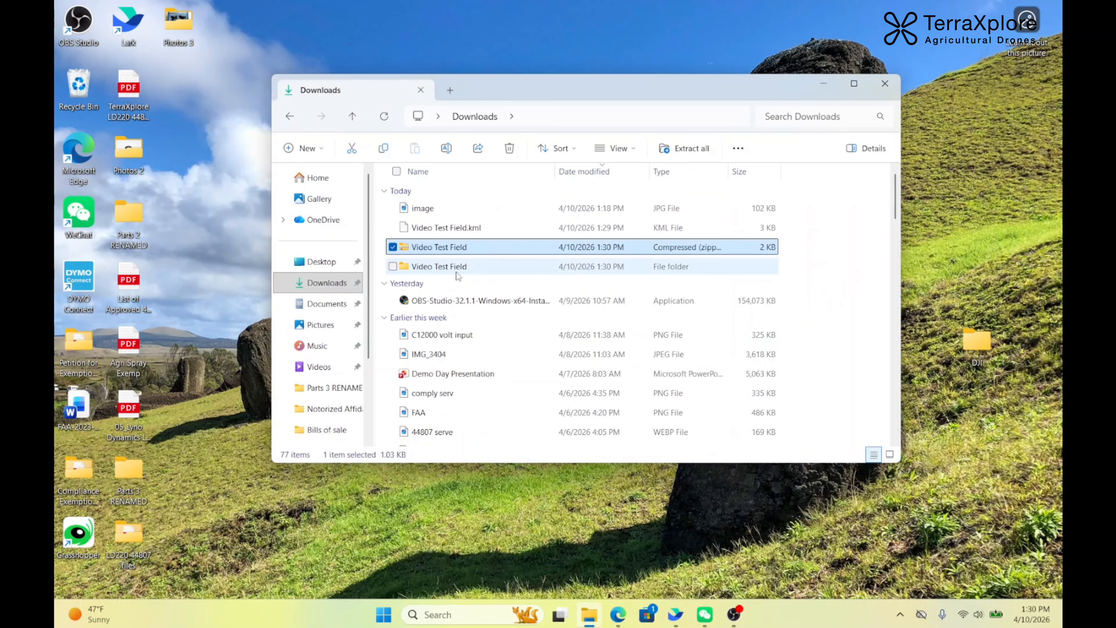
double_click(425, 267)
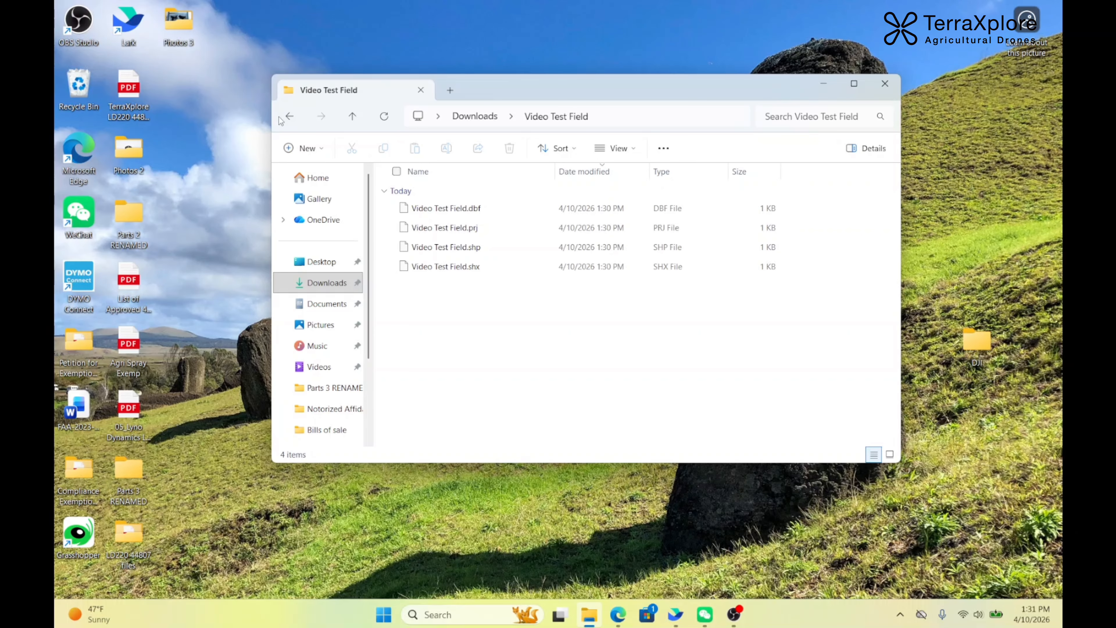
left_click(289, 117)
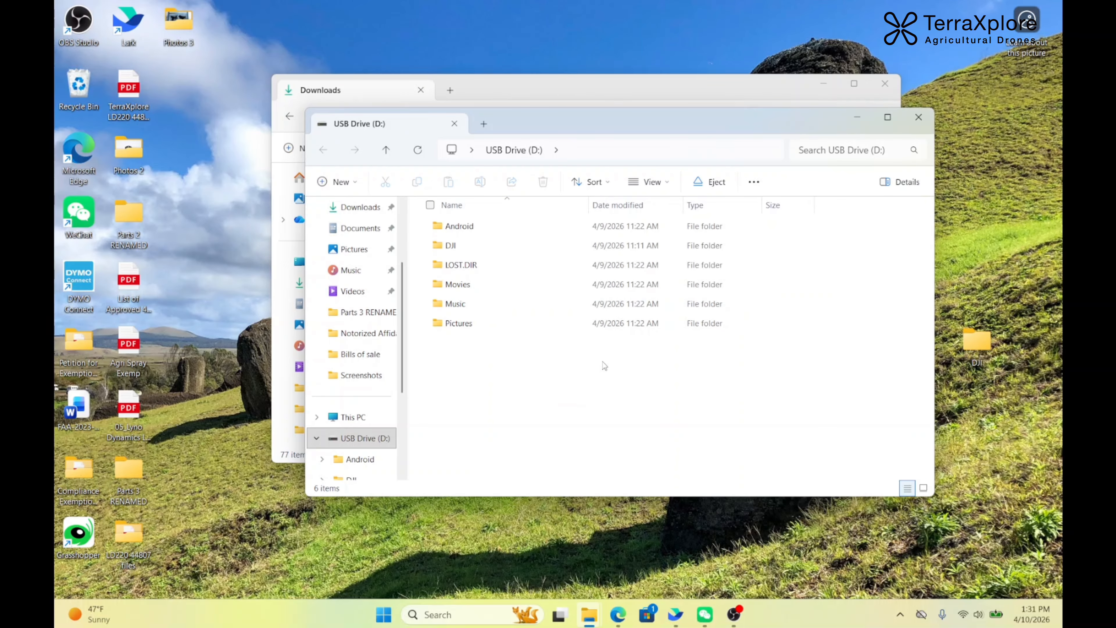
Permanently delete all existing folders from USB Drive (D:)
left_click_drag(604, 366, 563, 230)
left_click(543, 182)
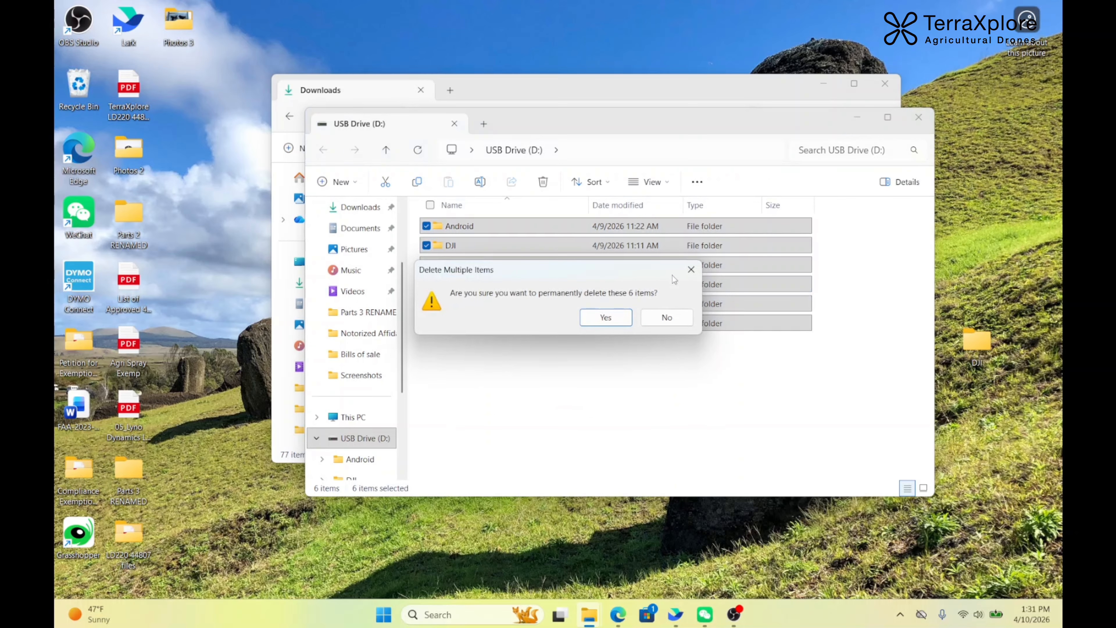
left_click(606, 317)
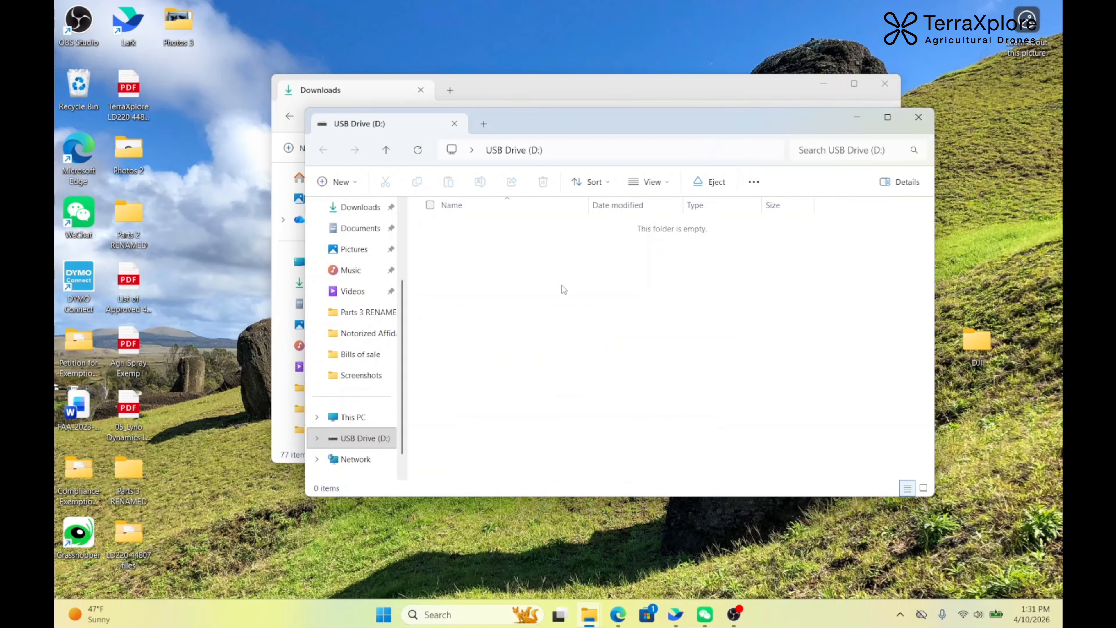
Create a folder named "DJI" at the root of USB Drive (D:)
left_click_drag(601, 127, 538, 152)
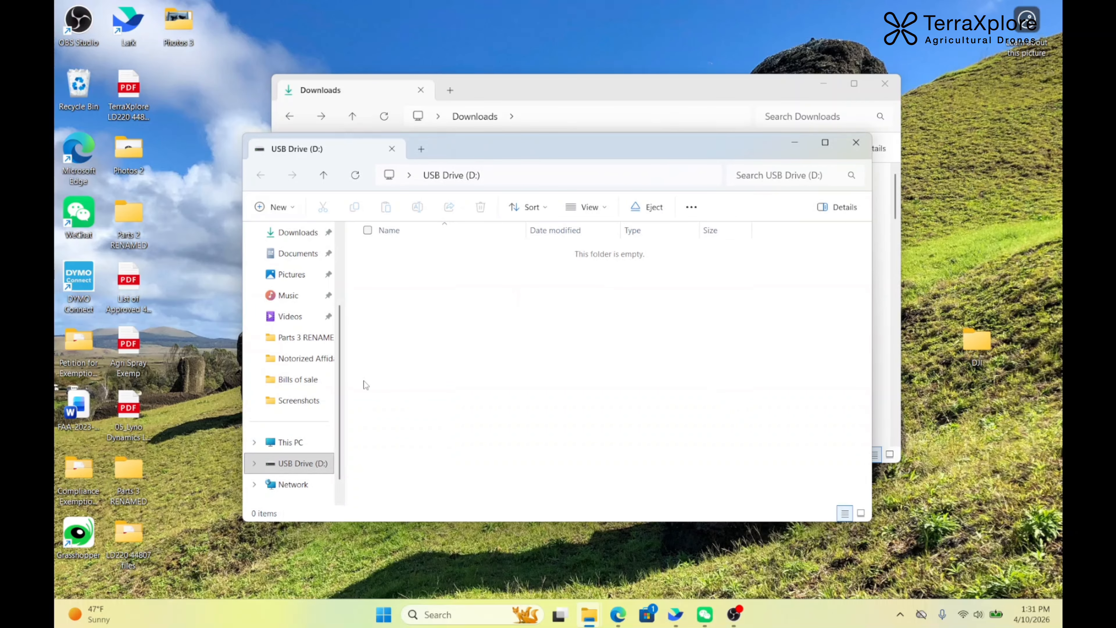
right_click(476, 356)
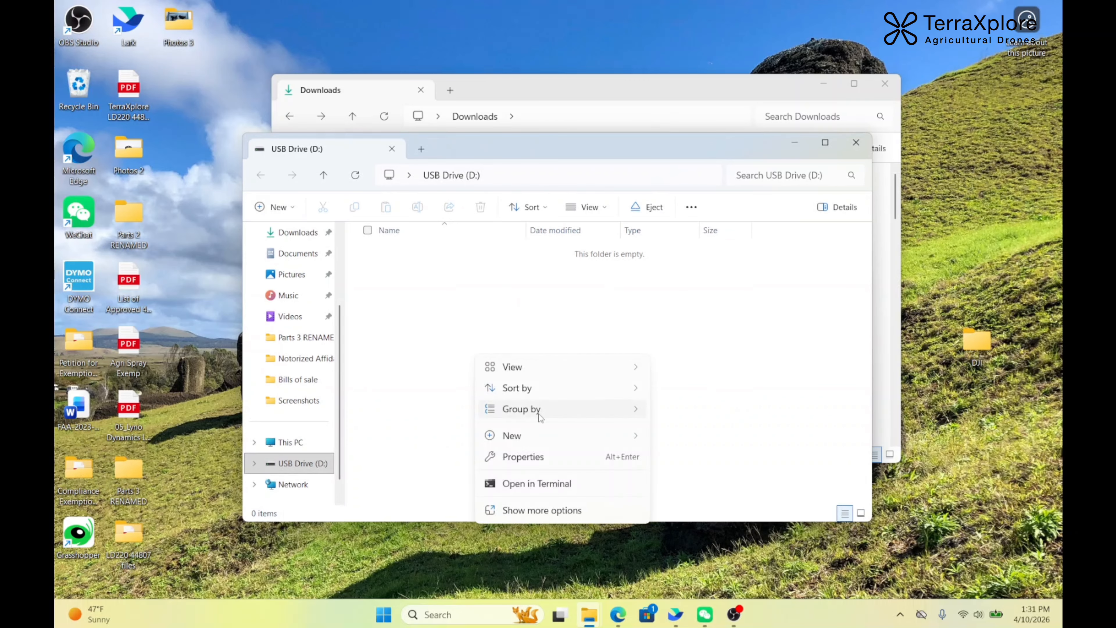
mouse_move(540, 433)
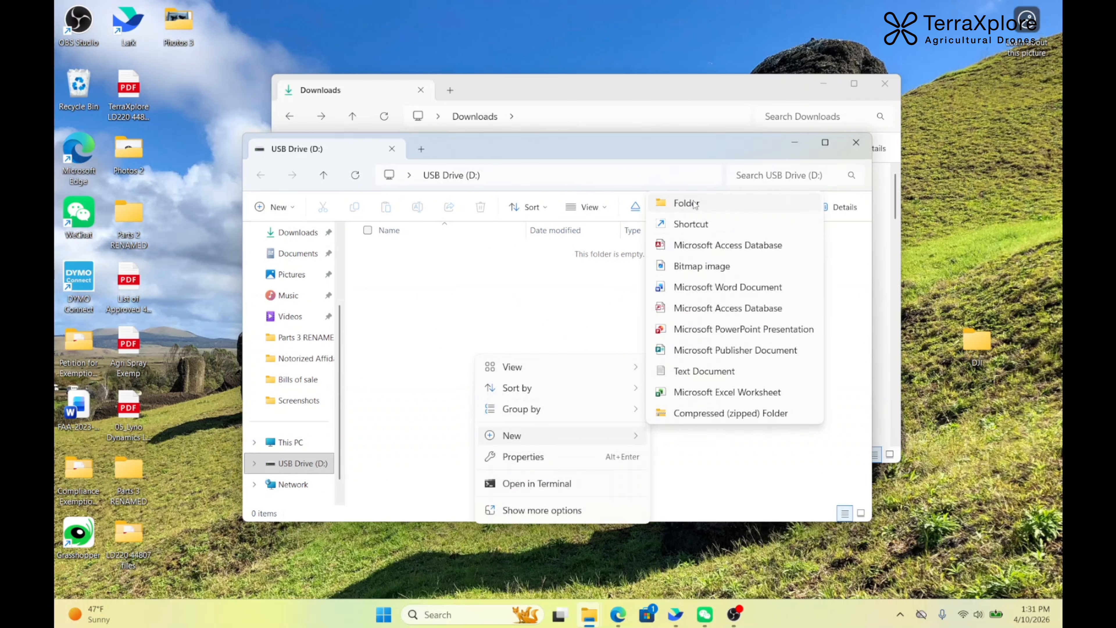
left_click(694, 202)
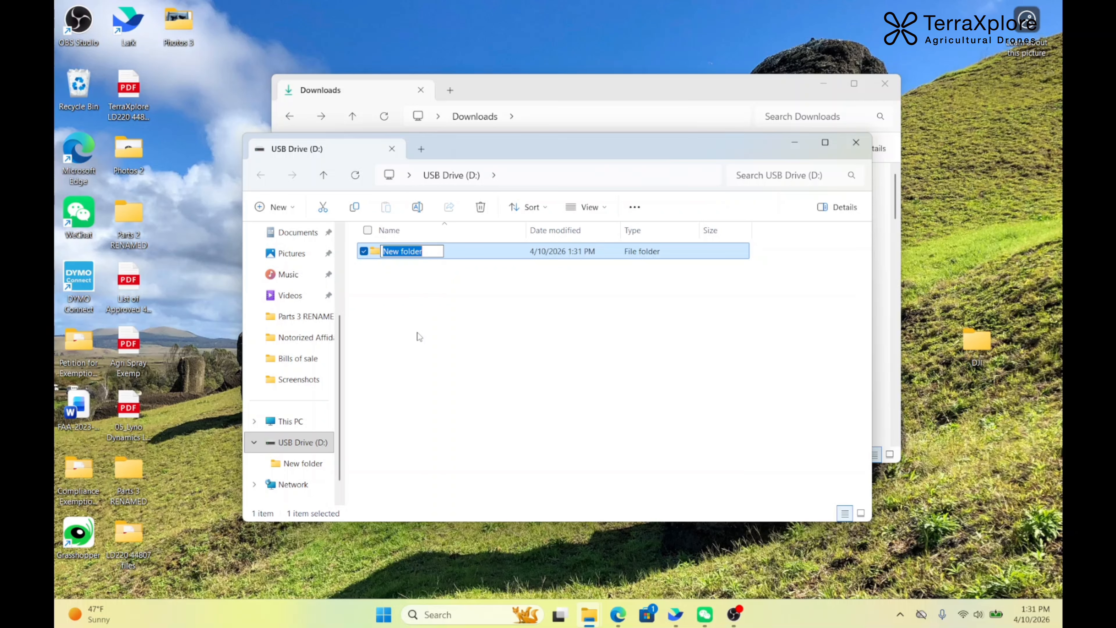
type("Agro")
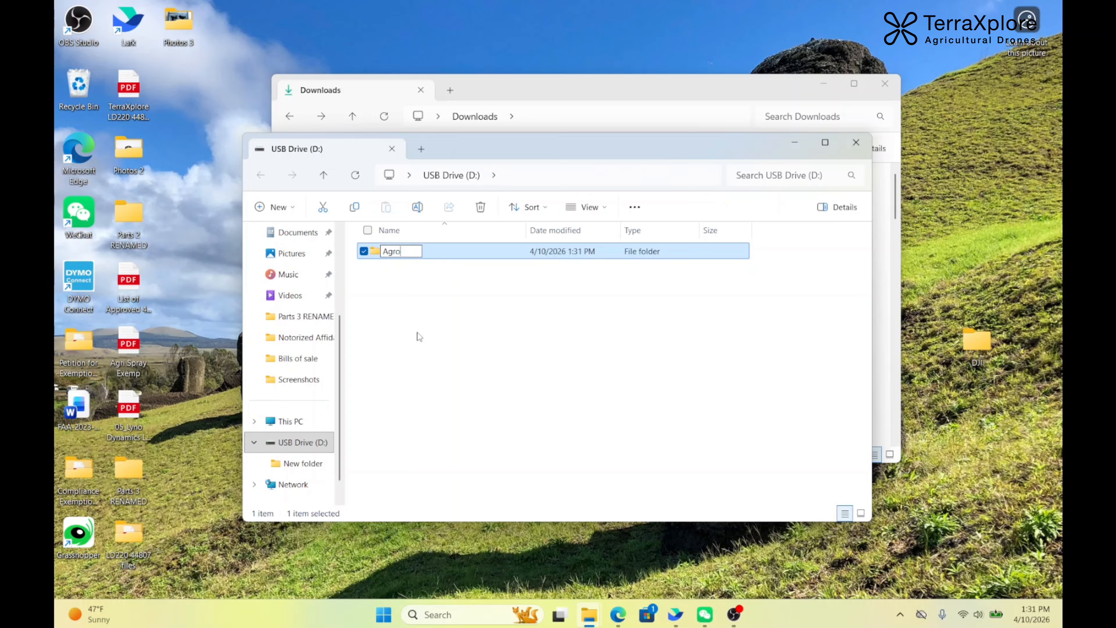
key("BackSpace")
key("BackSpace")
key("BackSpace")
key("BackSpace")
type("Lyno")
key("BackSpace")
key("BackSpace")
key("BackSpace")
key("BackSpace")
type("DJI")
left_click(459, 306)
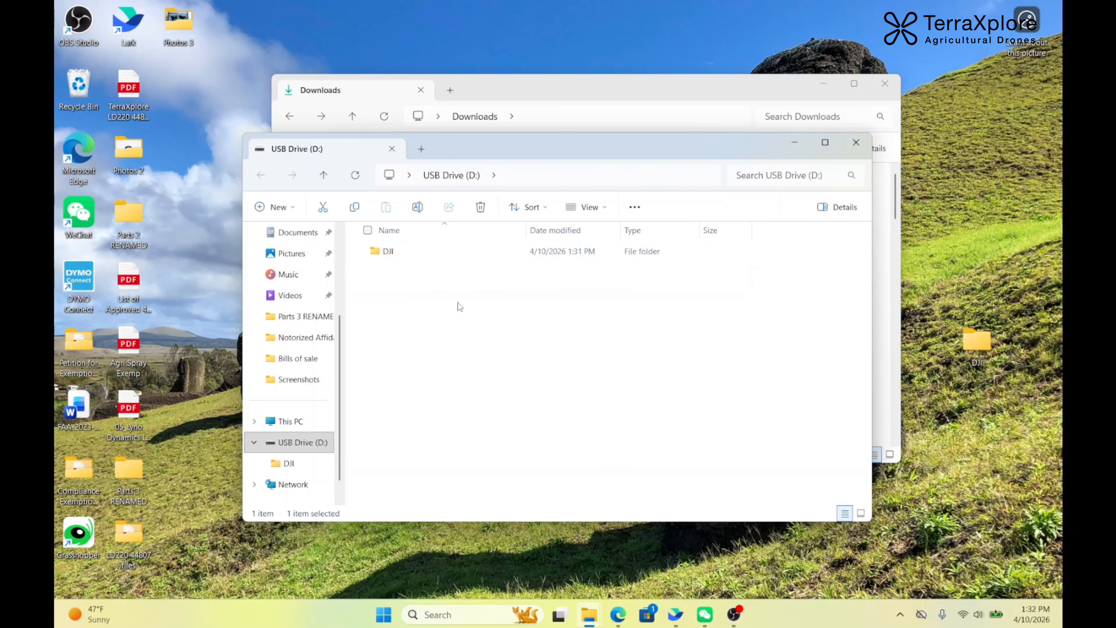
Create a folder named "shapefile" inside the DJI folder on the USB drive
double_click(421, 253)
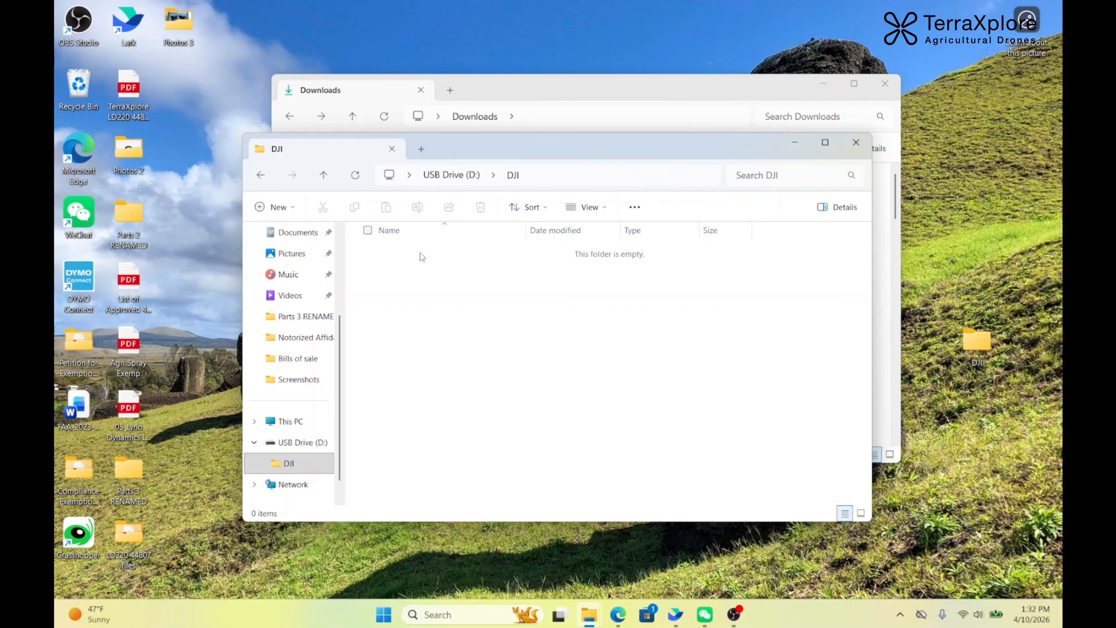
right_click(527, 352)
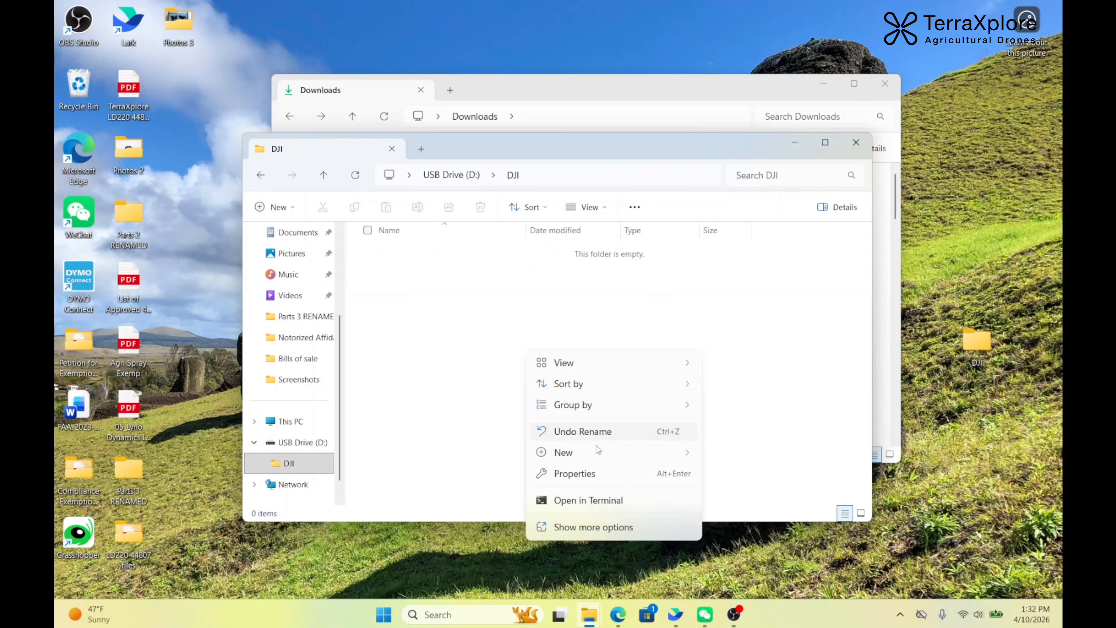
mouse_move(590, 452)
left_click(733, 221)
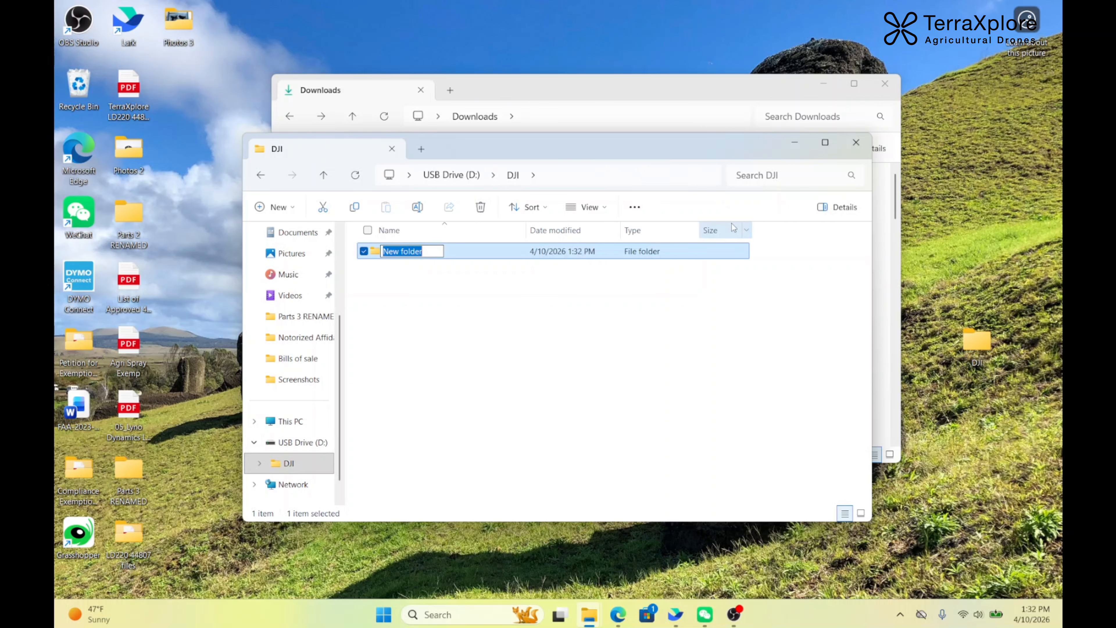
type("sha")
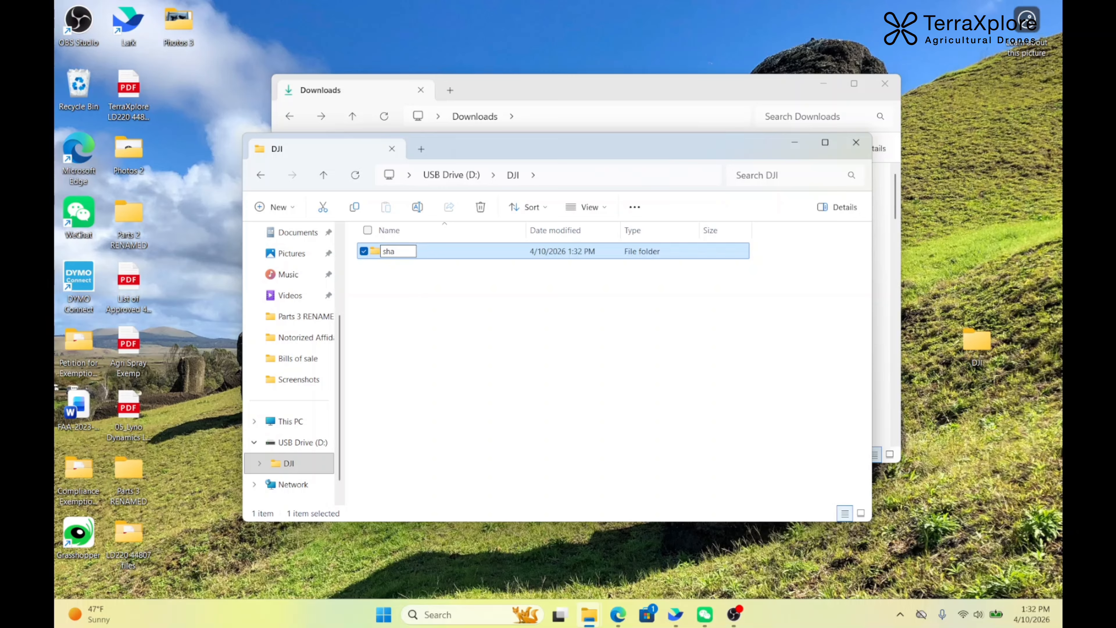
type("pefile")
key("Return")
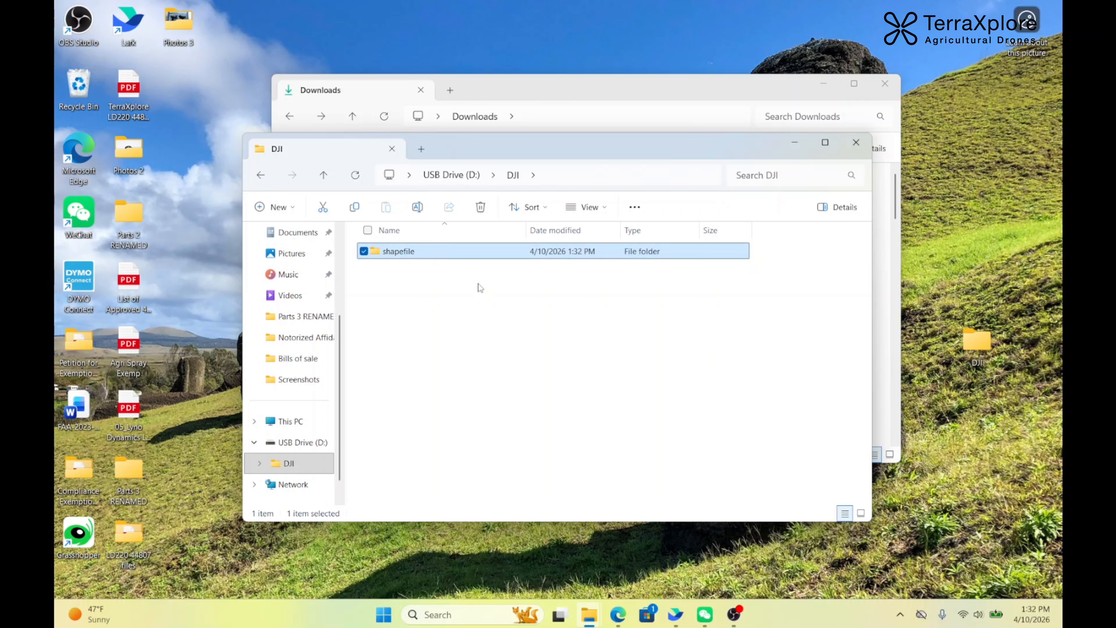
left_click(480, 287)
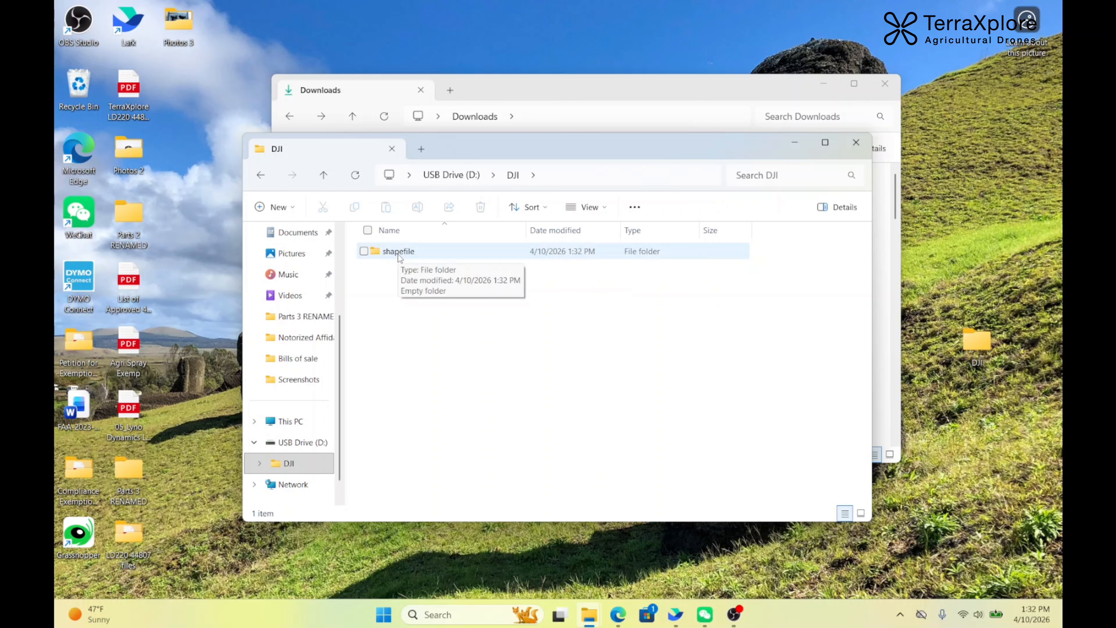
Copy the DBF, PRJ, SHP and SHX files from the extracted Video Test Field folder into DJI\shapefile and close the source window
double_click(445, 257)
left_click_drag(561, 150, 450, 320)
double_click(447, 272)
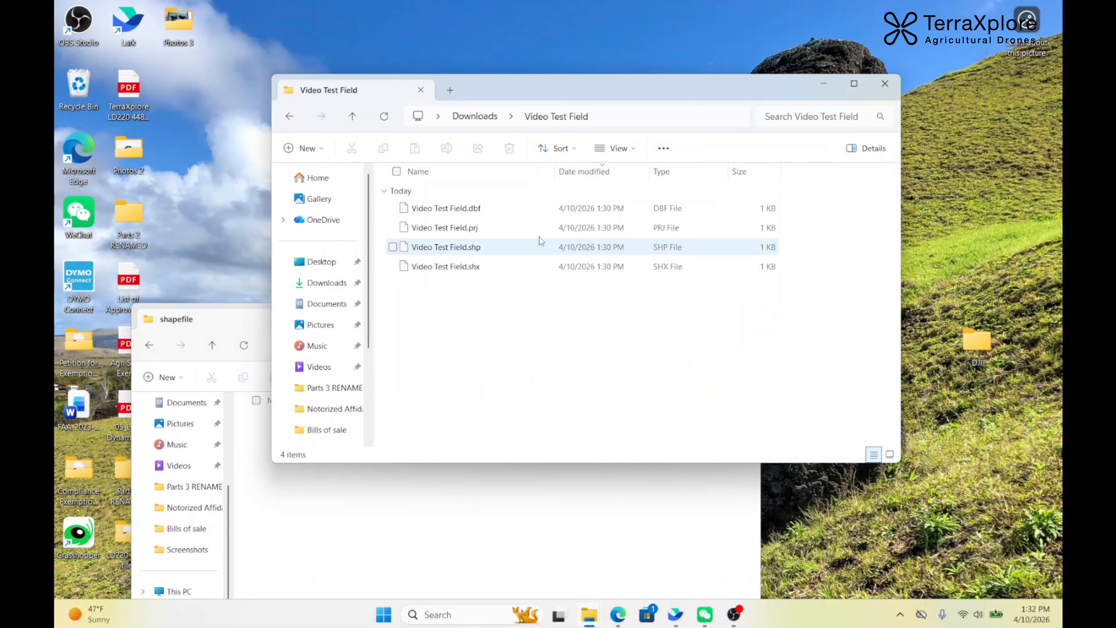
left_click_drag(510, 98, 660, 40)
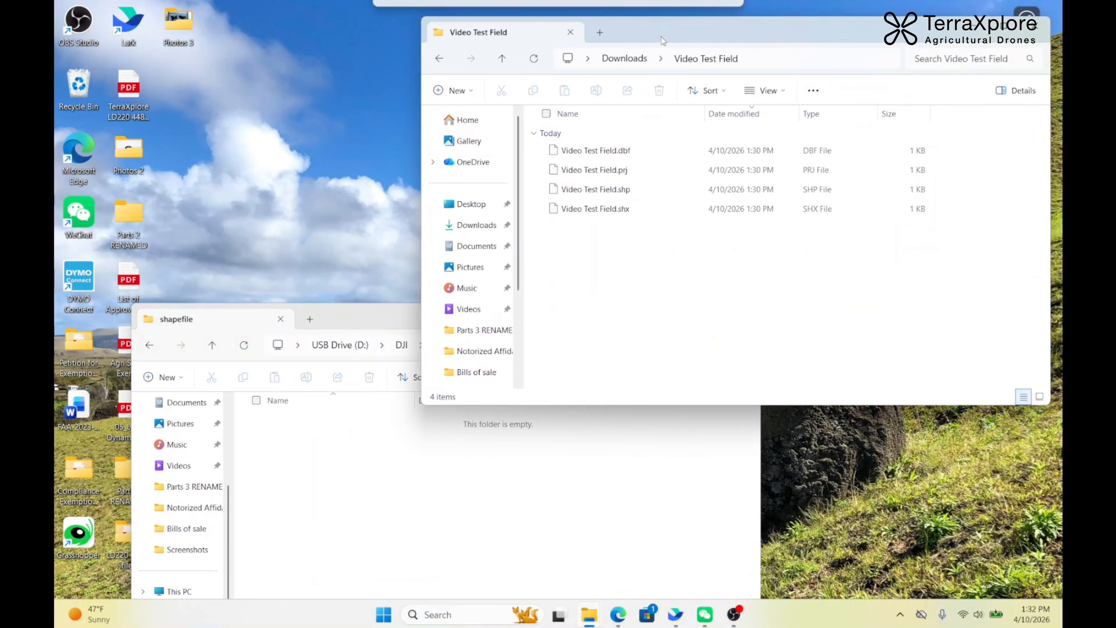
left_click_drag(623, 236, 341, 446)
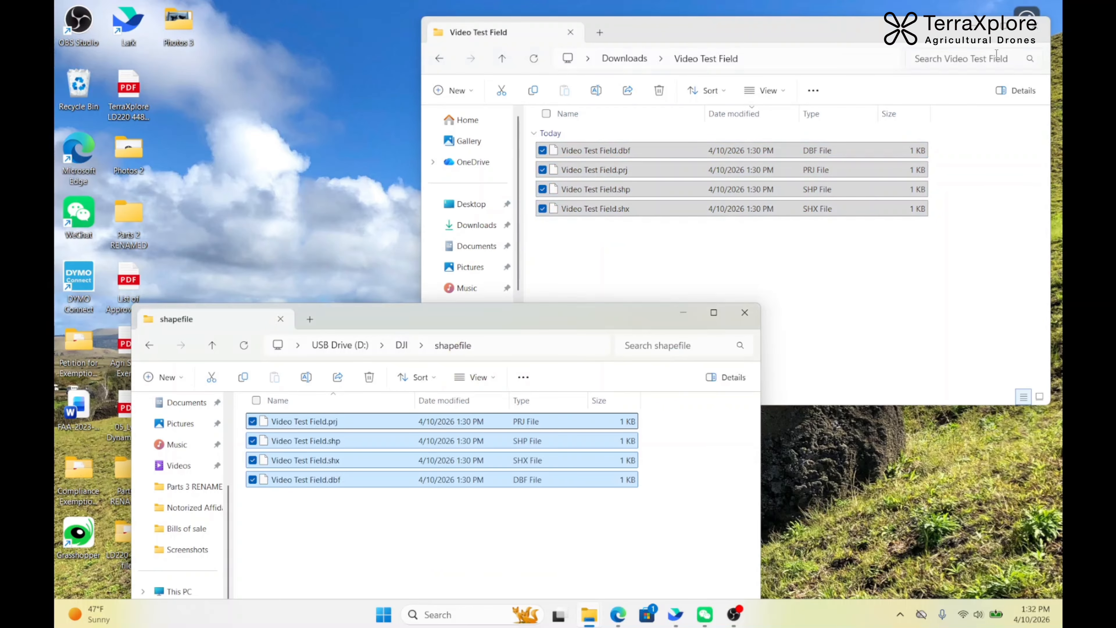
left_click(1035, 26)
Return to the root of USB Drive (D:) and eject the drive
left_click_drag(553, 320, 670, 98)
left_click(518, 124)
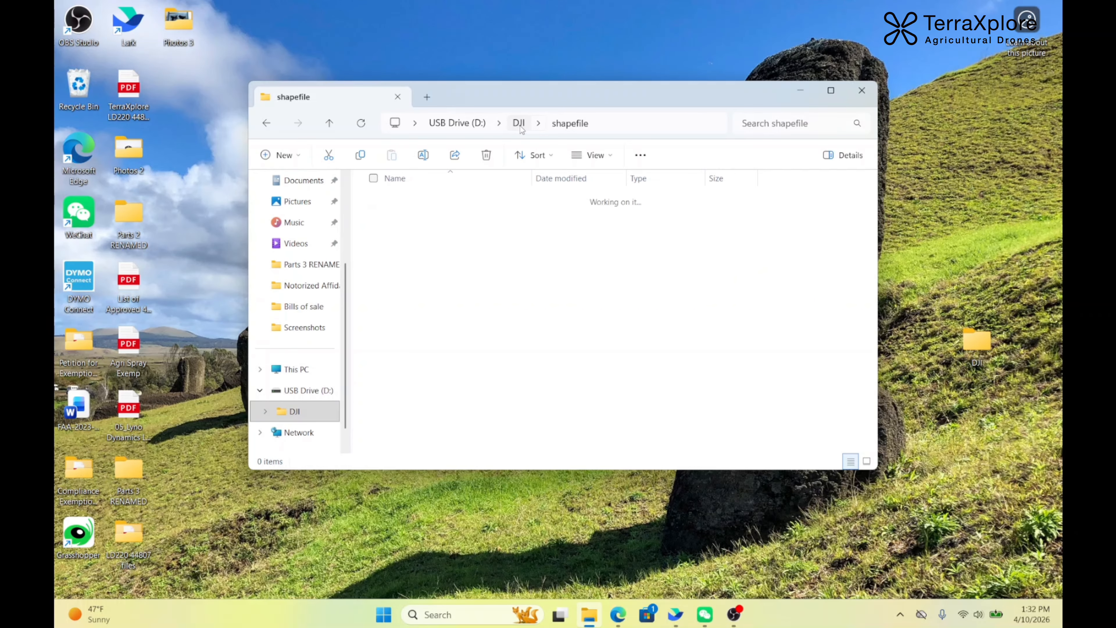
left_click(457, 123)
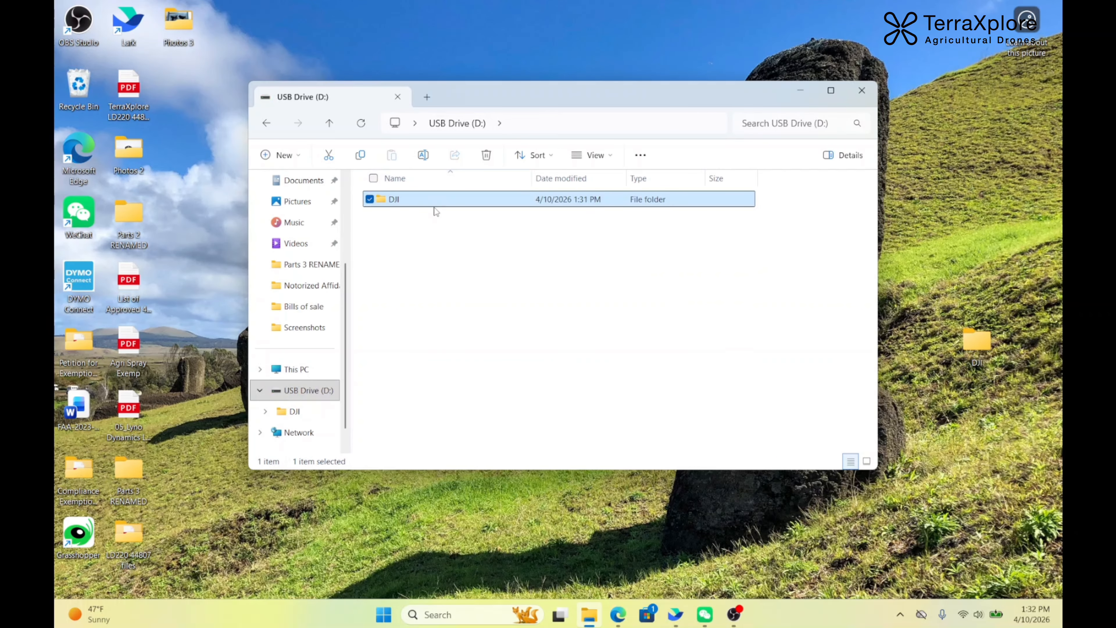
left_click(296, 393)
right_click(296, 393)
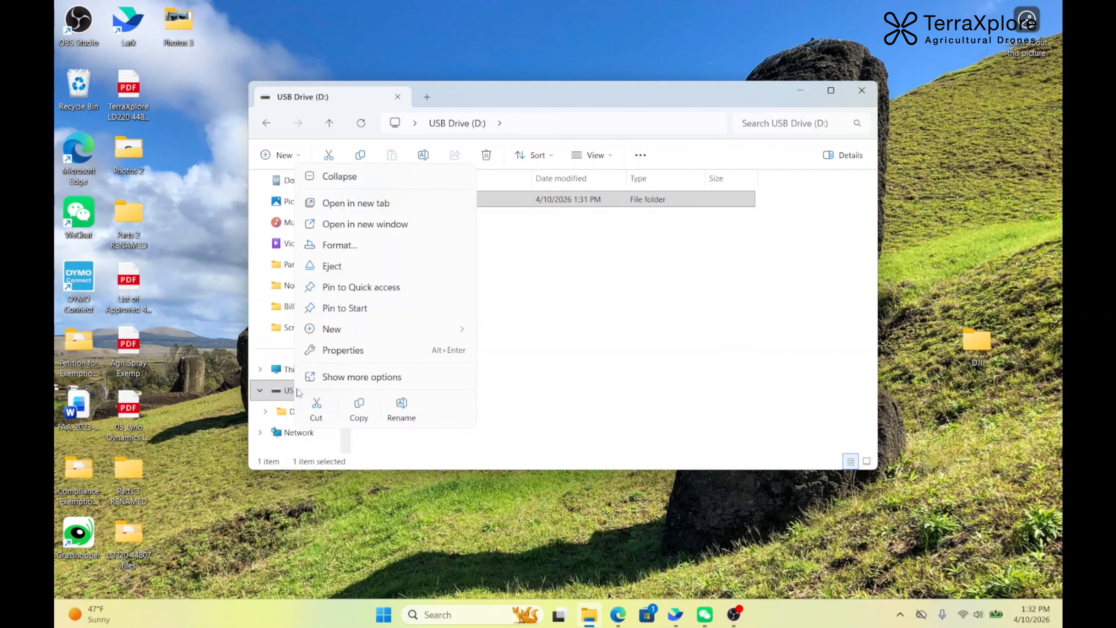
left_click(338, 267)
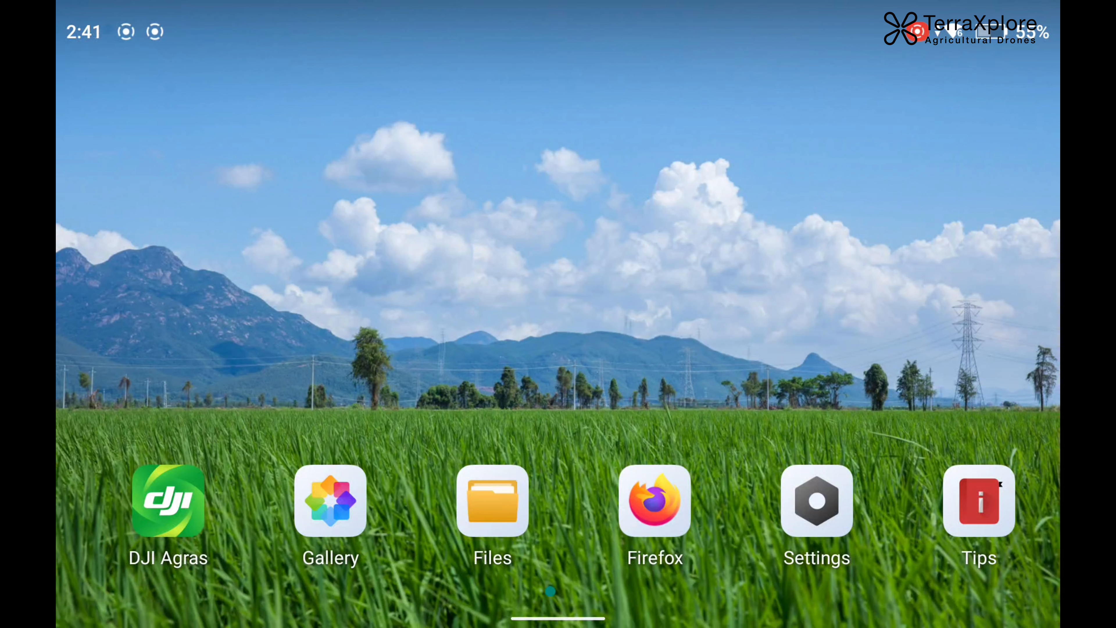
Switch to DJI Agras on the remote controller and import the Video Test Field task from the microSD storage
left_click(169, 500)
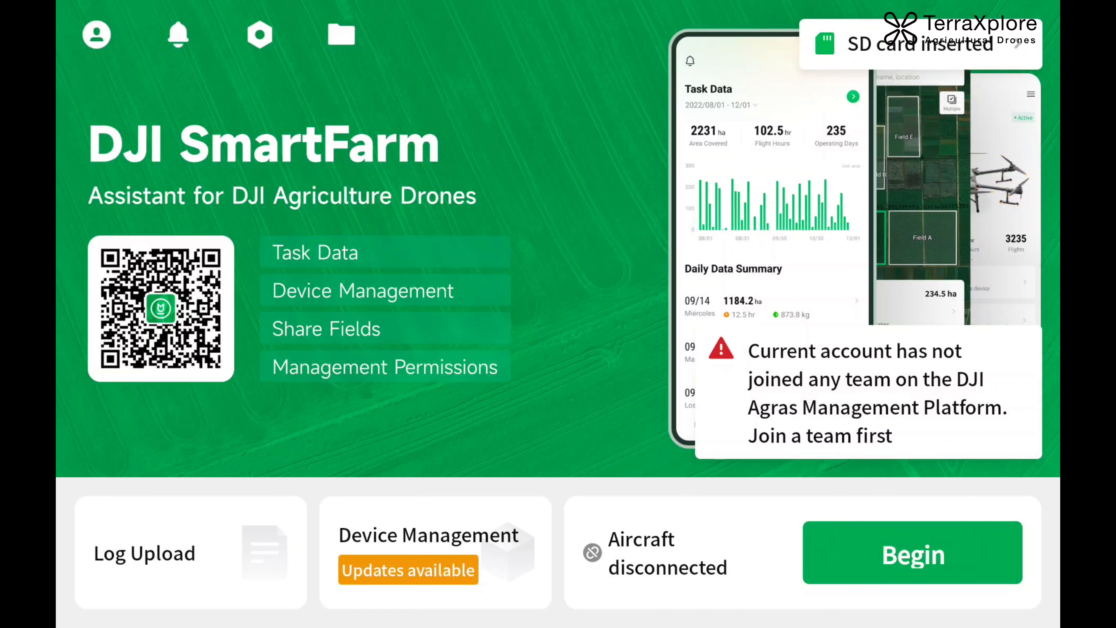
left_click(342, 34)
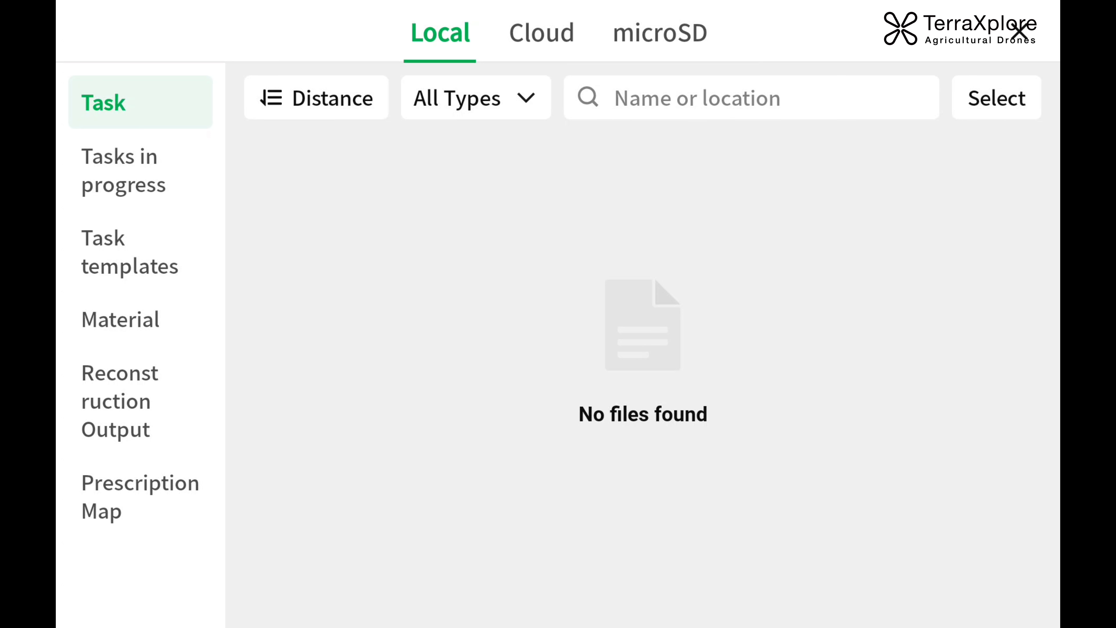
left_click(659, 33)
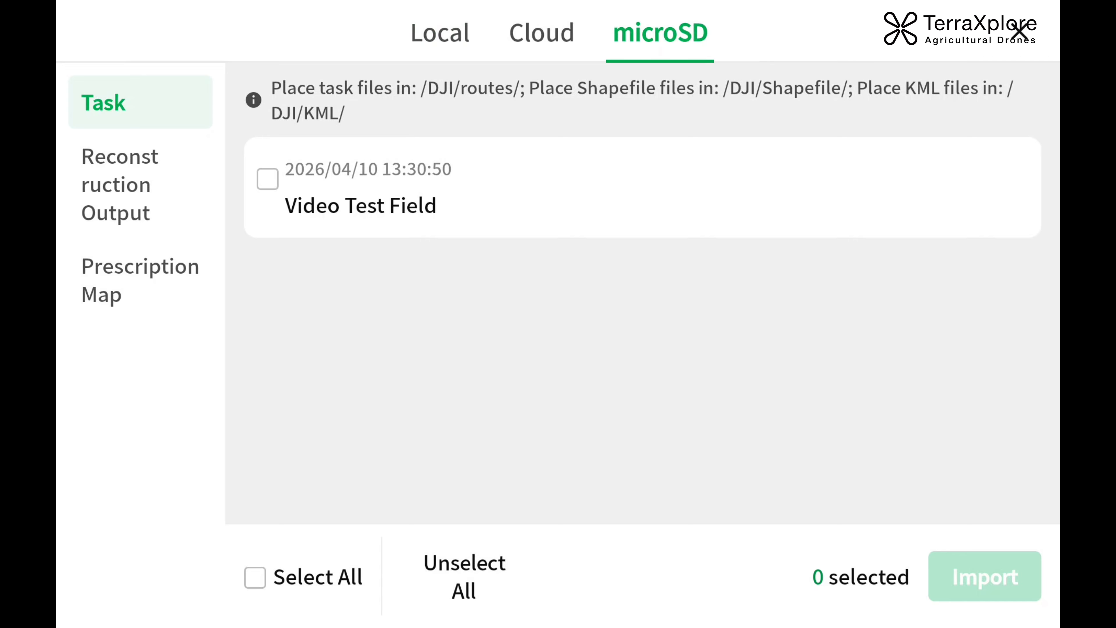
left_click(891, 196)
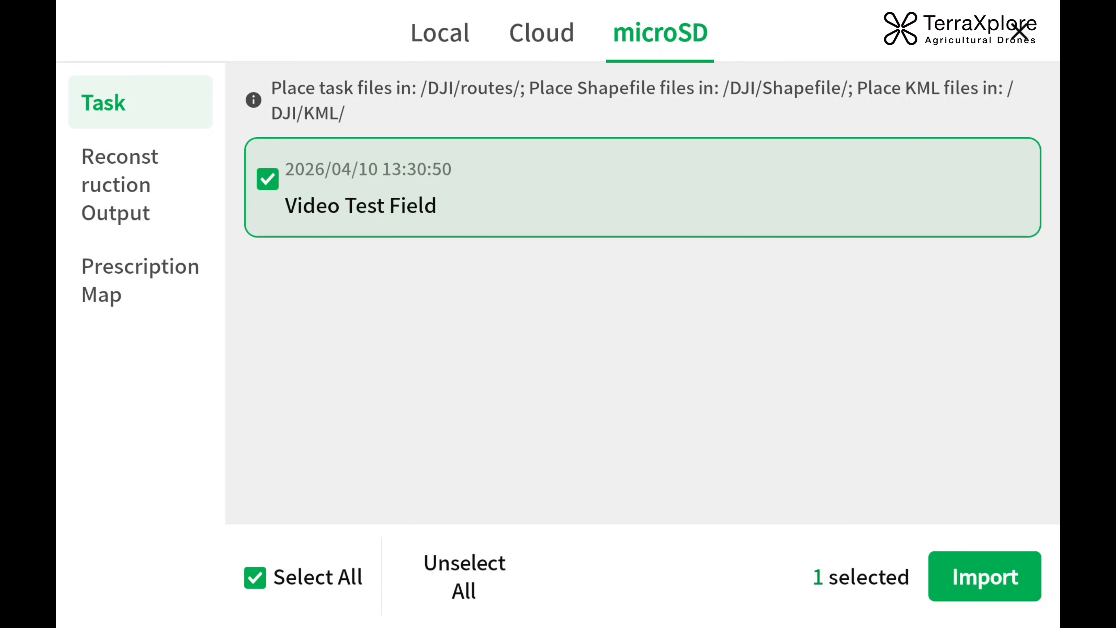
left_click(983, 575)
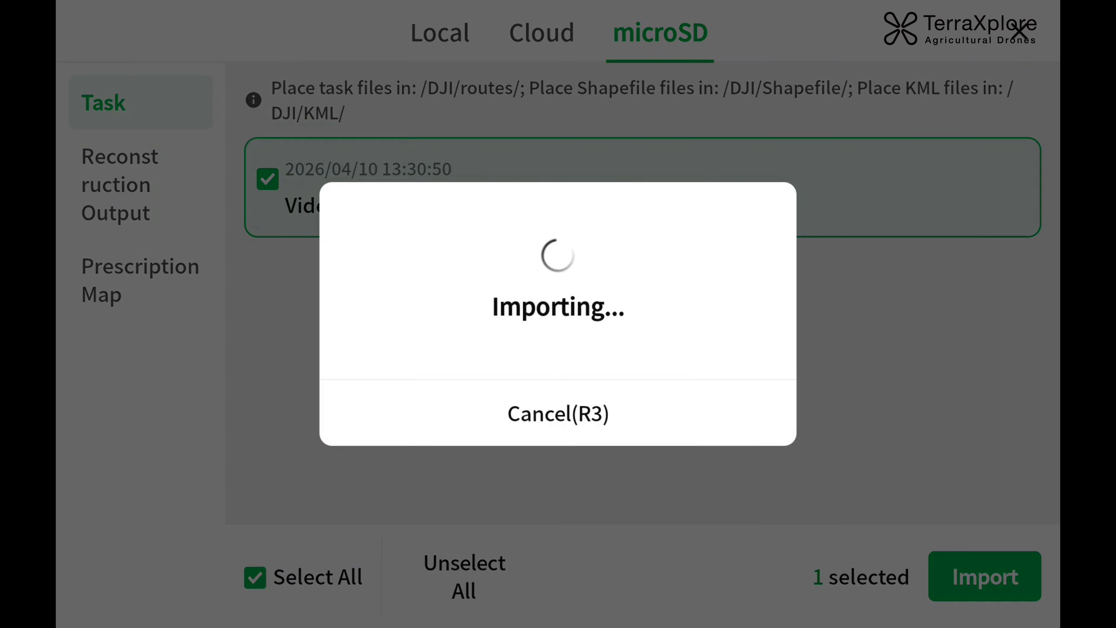
Close the import screen and open the imported Video Test Field from the task list to examine its boundary and route on the map
key("Return")
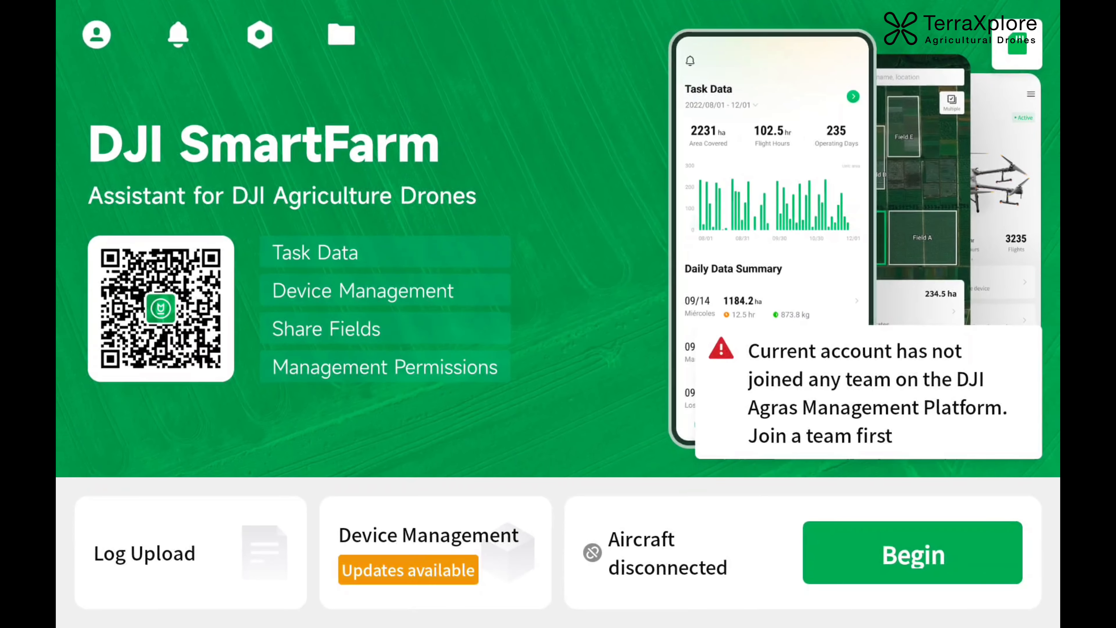
left_click(972, 558)
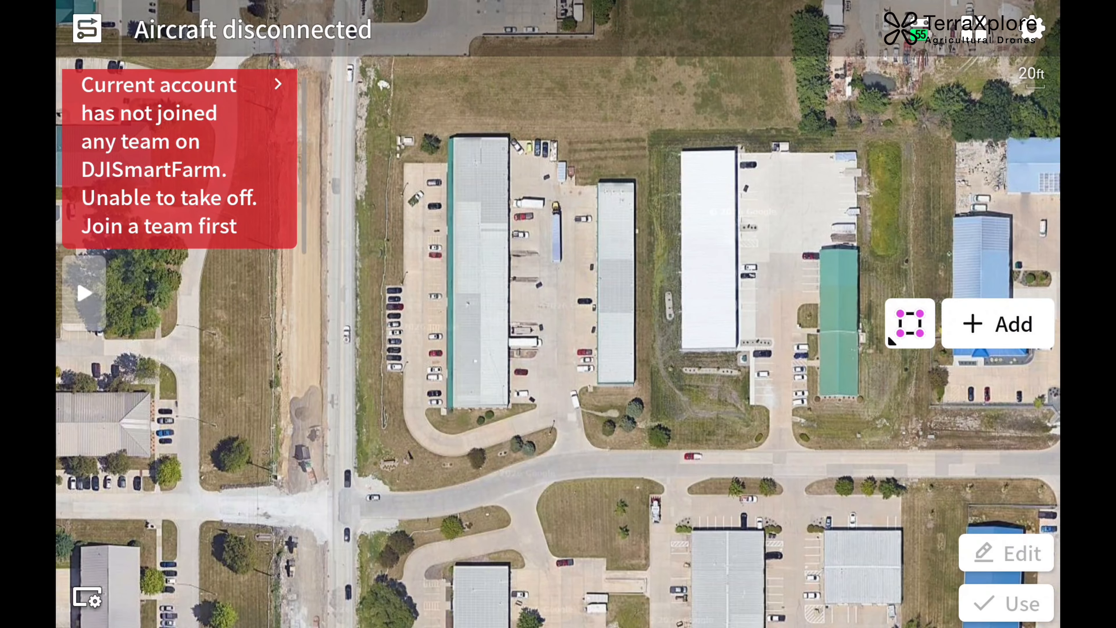
left_click(84, 294)
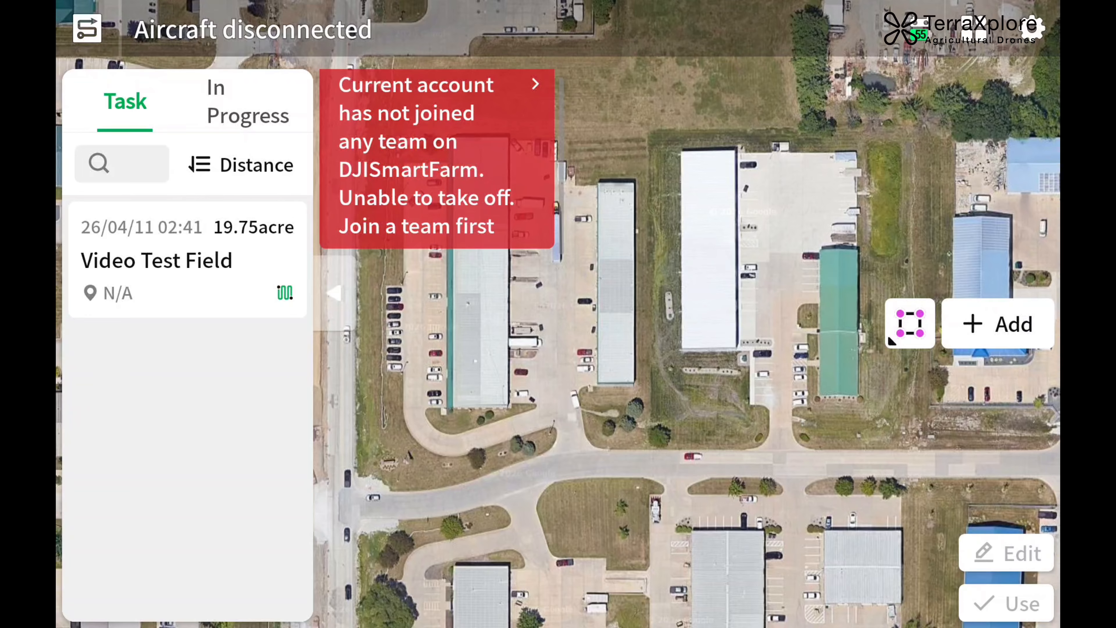
left_click(182, 282)
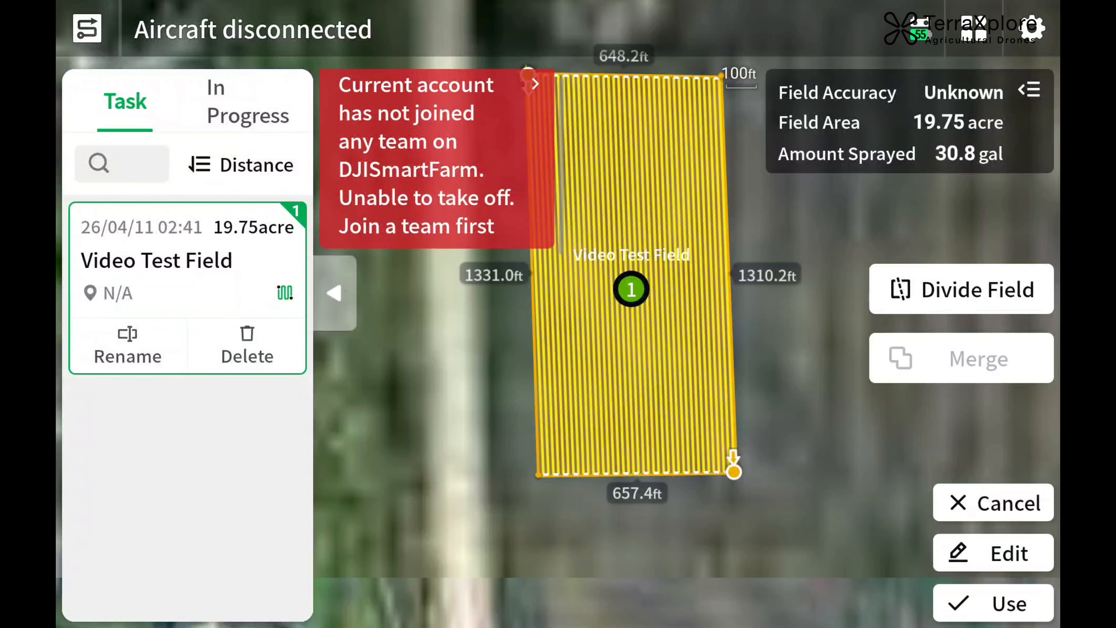
scroll(746, 369, "down", 5)
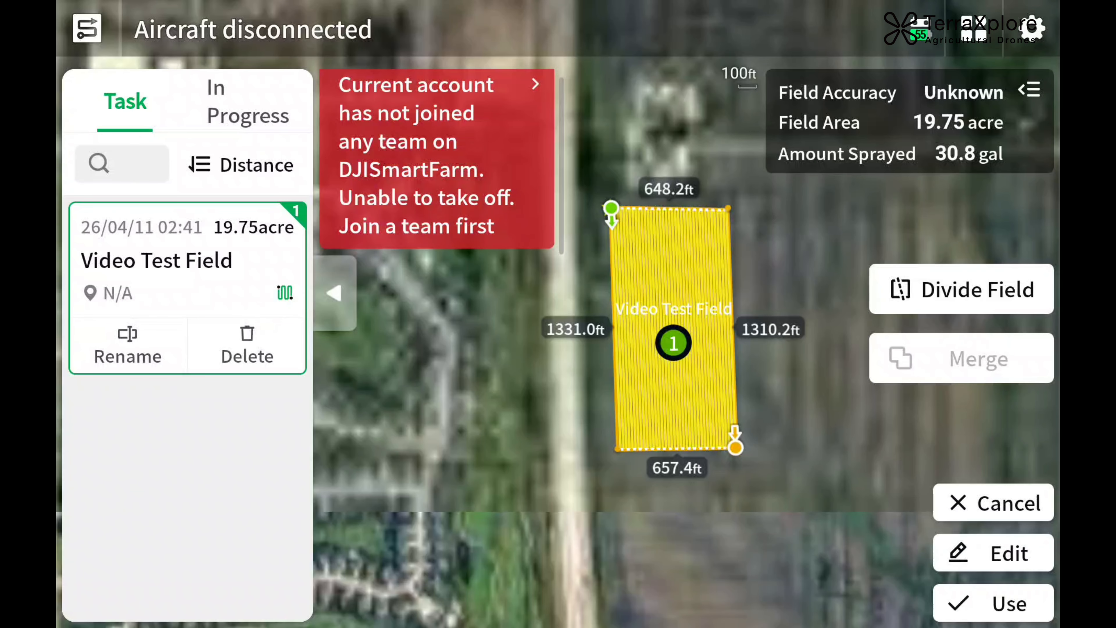
scroll(736, 370, "down", 3)
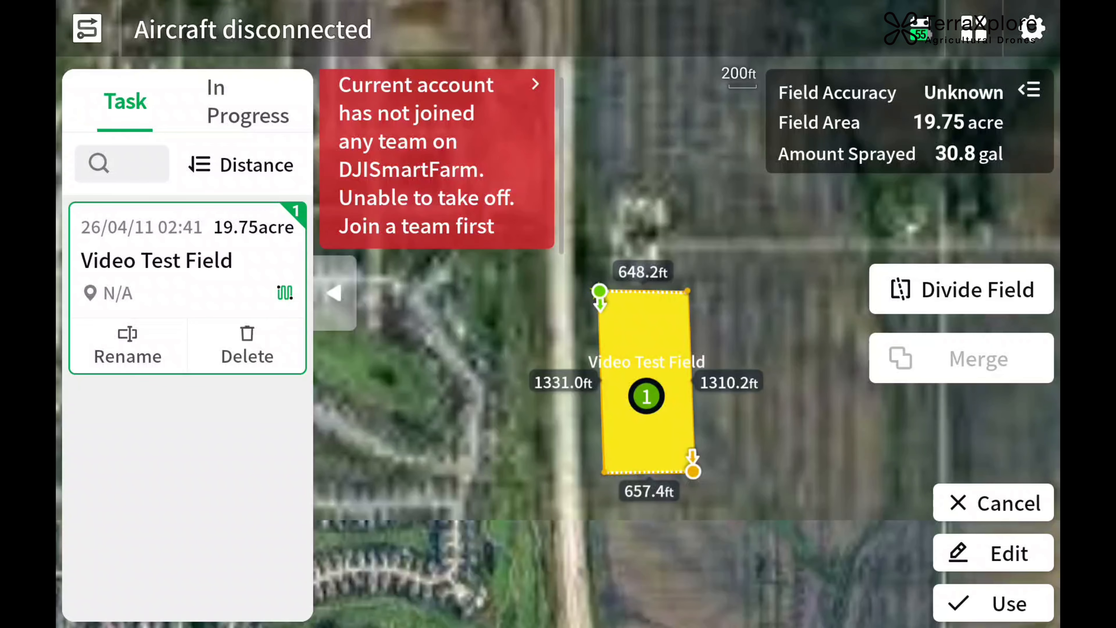
left_click_drag(780, 443, 832, 513)
scroll(800, 373, "up", 3)
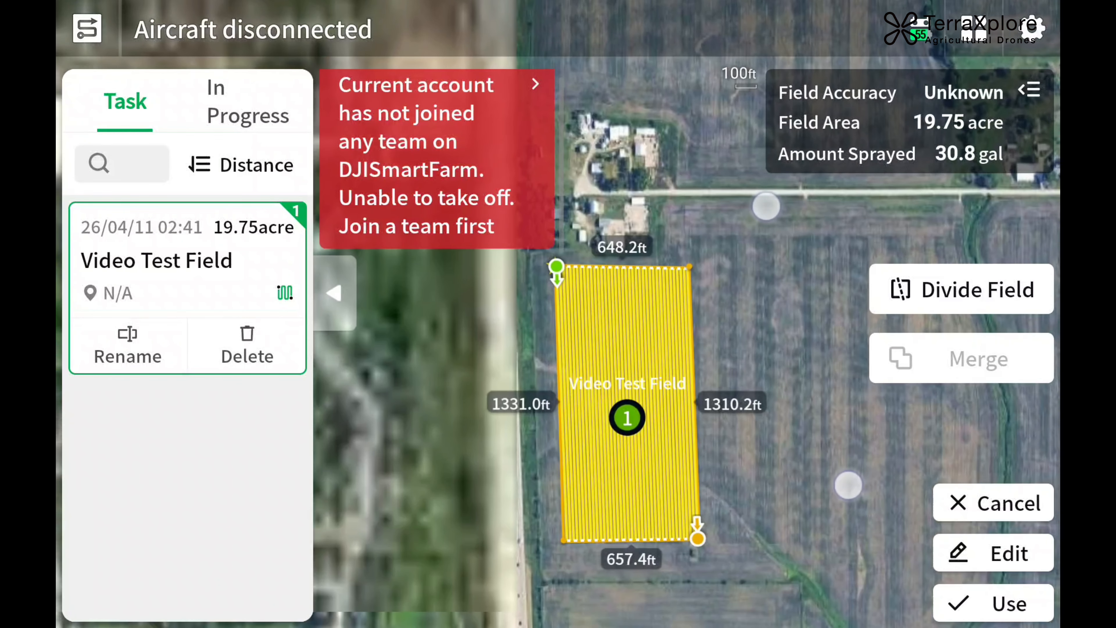
left_click_drag(798, 435, 859, 411)
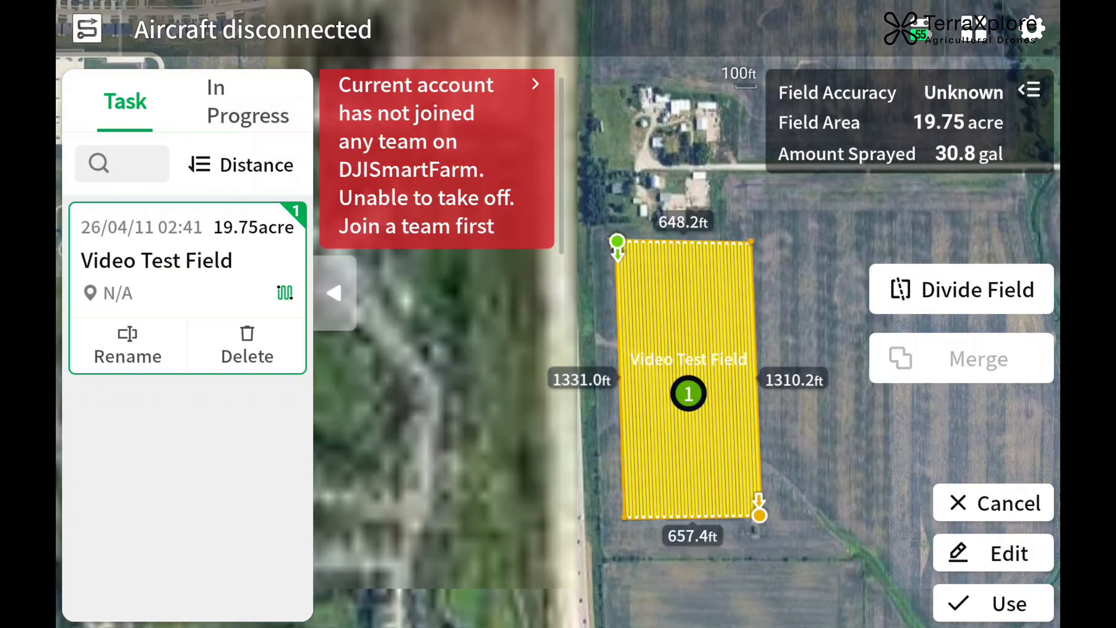